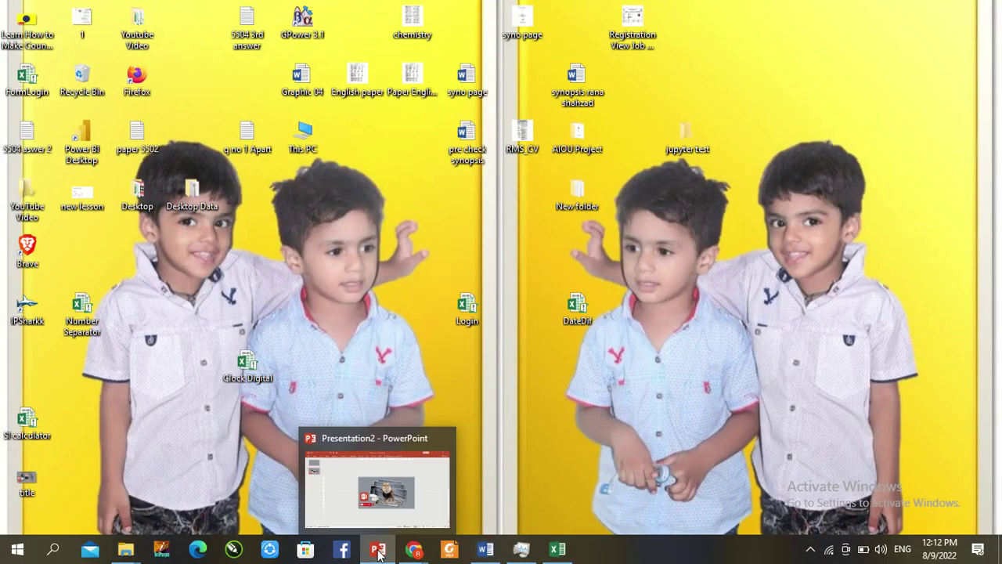
# Create a new blank presentation and delete its title and subtitle placeholders.
pyautogui.click(376, 548)
pyautogui.hotkey('ctrl', 'n')
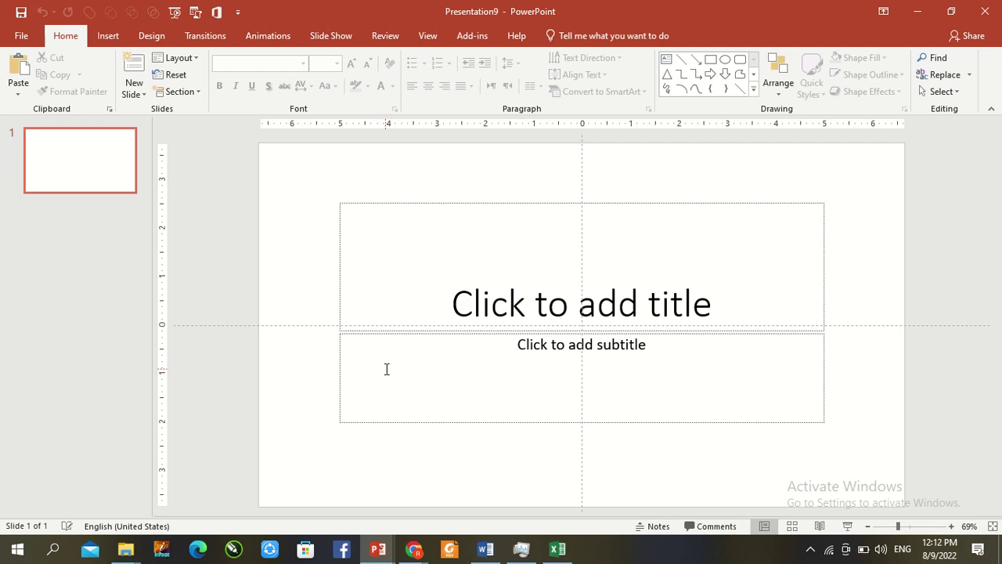
pyautogui.hotkey('ctrl', 'a')
pyautogui.press('Delete')
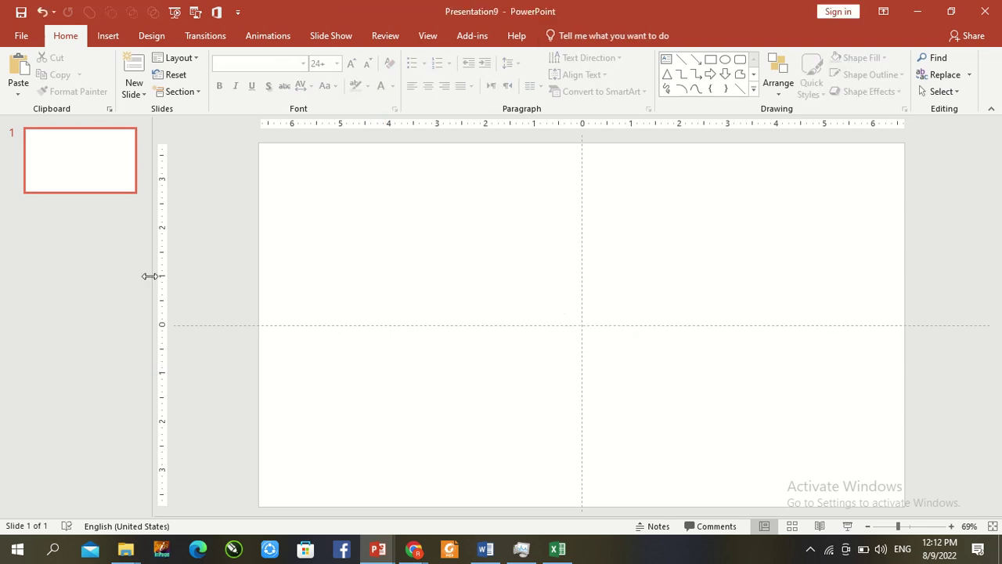
# Collapse the thumbnails pane, zoom out to 46%, and briefly check the photo album options.
pyautogui.moveTo(150, 275); pyautogui.dragTo(5, 280)
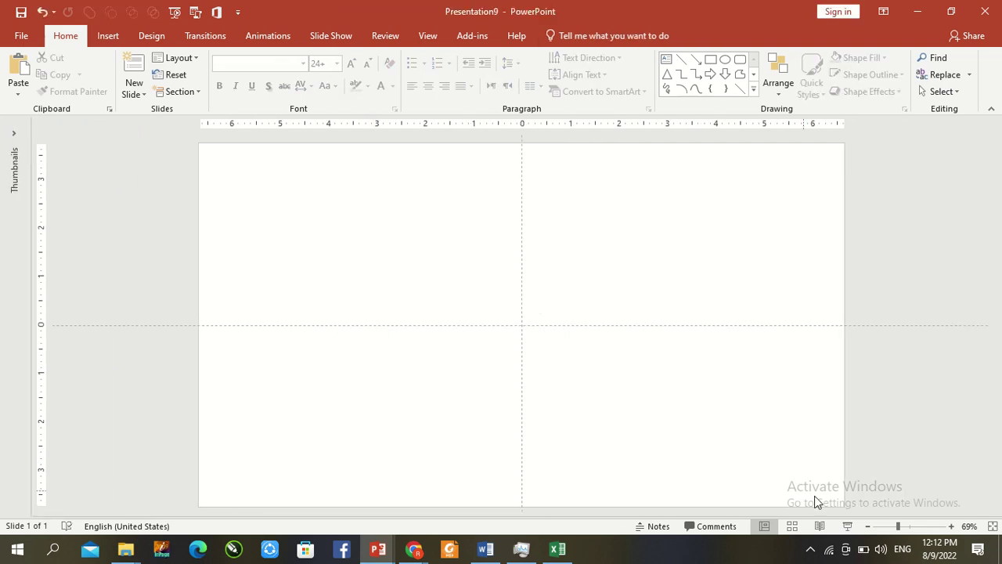
pyautogui.click(888, 526)
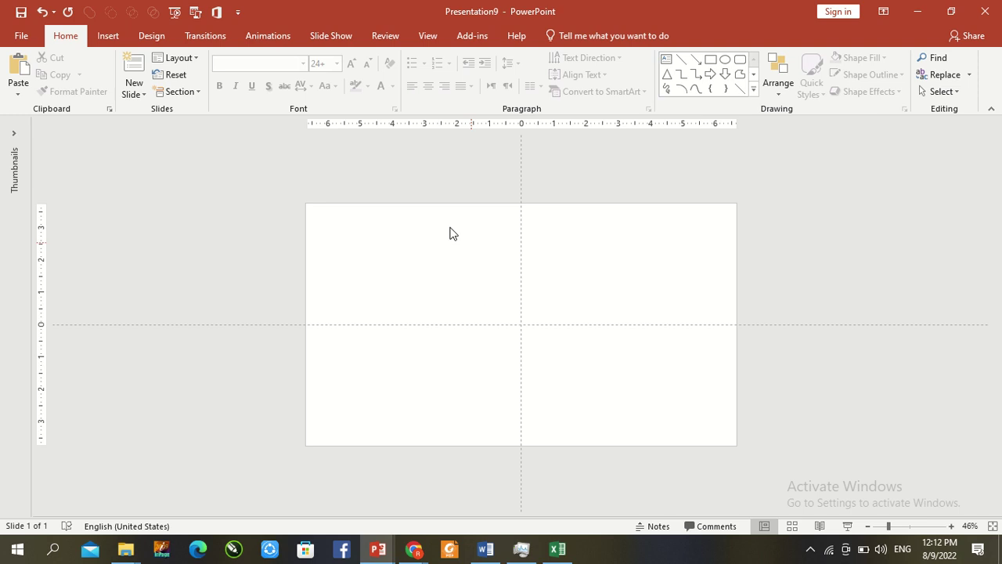
pyautogui.click(109, 35)
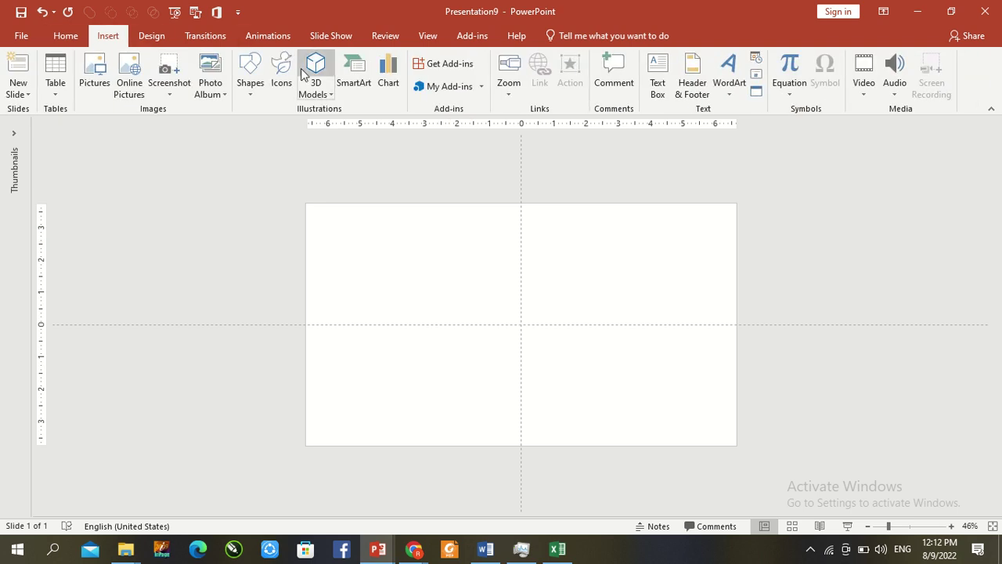
pyautogui.click(219, 95)
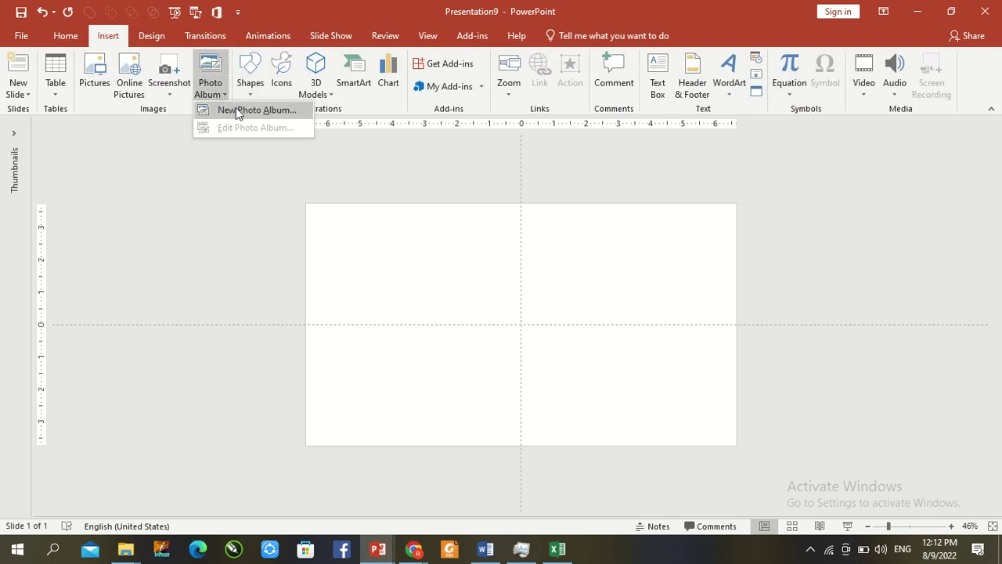
pyautogui.click(204, 306)
# Drag the lion photo from Downloads onto the slide, resize it to 6.66 × 9.99 inches and recentre it.
pyautogui.moveTo(126, 548)
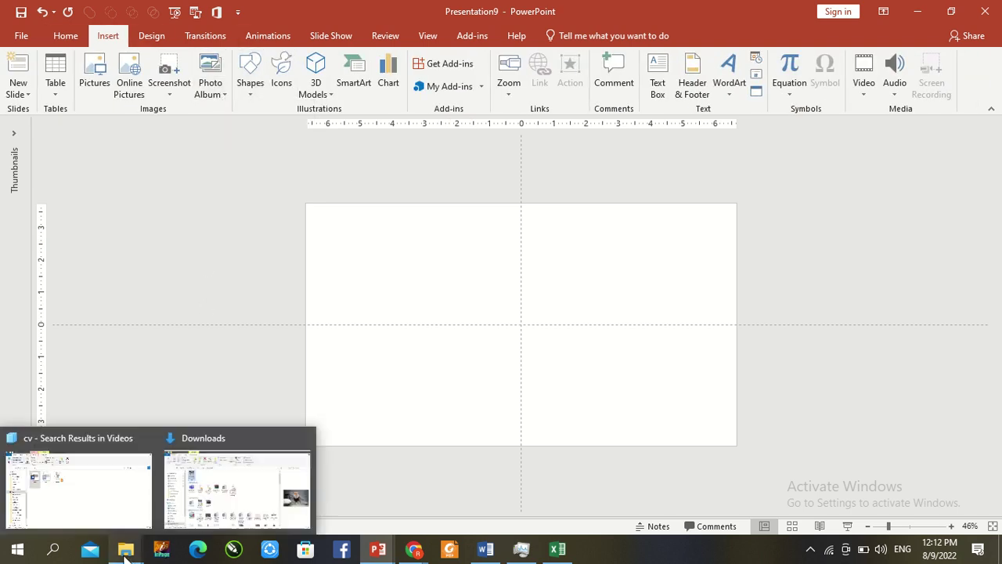
pyautogui.click(227, 493)
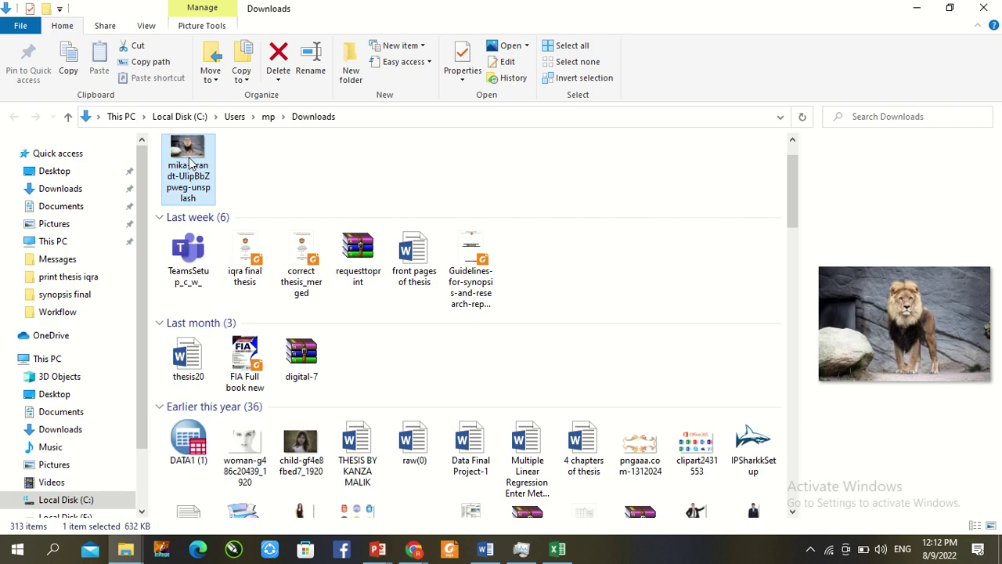
pyautogui.moveTo(188, 161); pyautogui.dragTo(436, 268)
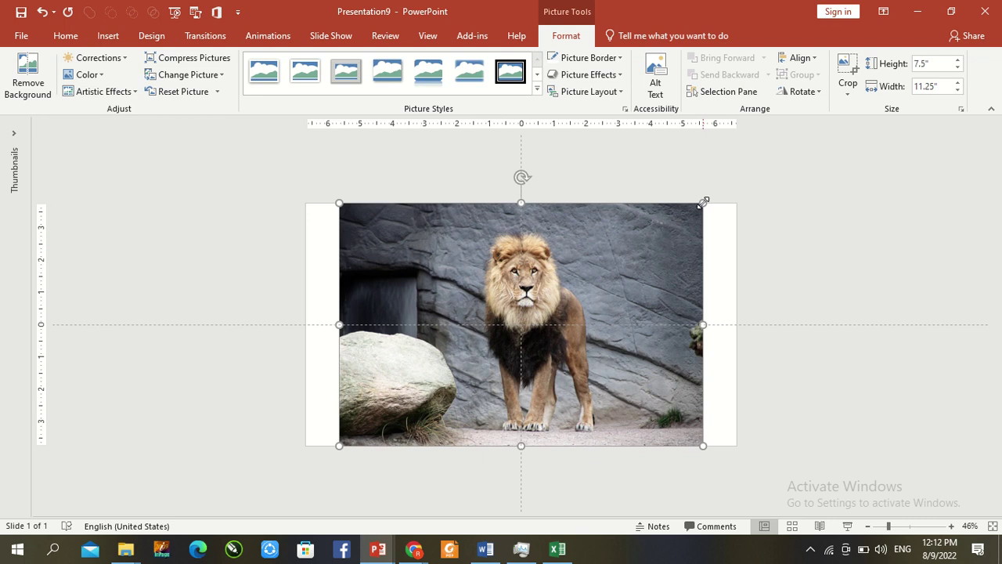
pyautogui.moveTo(700, 204); pyautogui.dragTo(681, 223)
pyautogui.moveTo(634, 259); pyautogui.dragTo(638, 253)
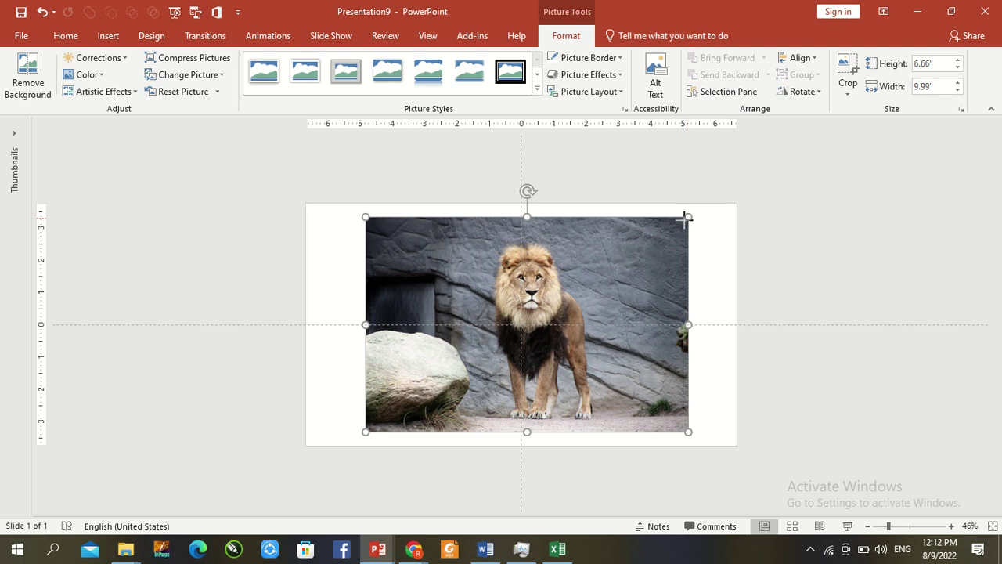
# Fill the slide background with a solid dark taupe grey eyedropped from the lion photo.
pyautogui.click(708, 245)
pyautogui.rightClick(709, 245)
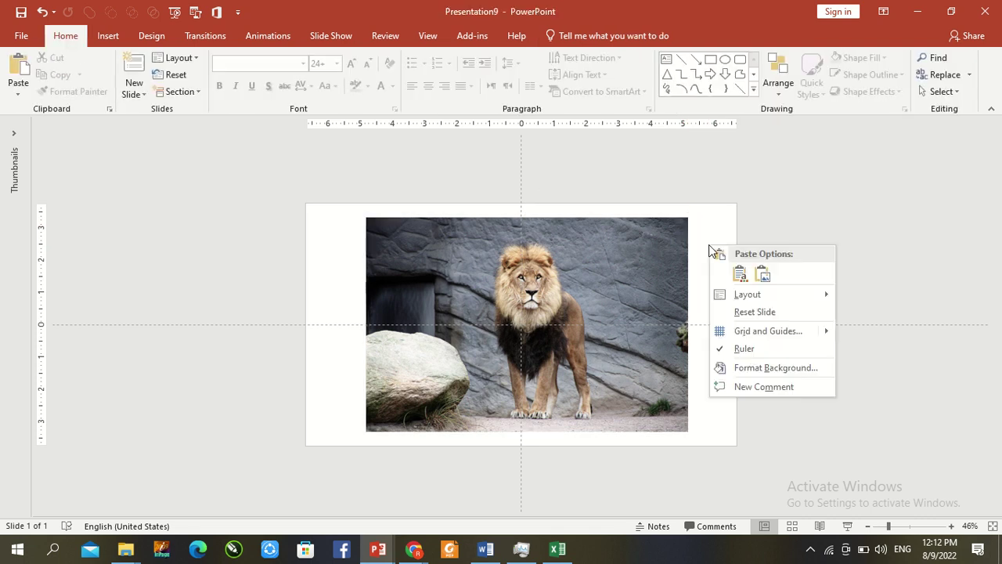
pyautogui.click(756, 371)
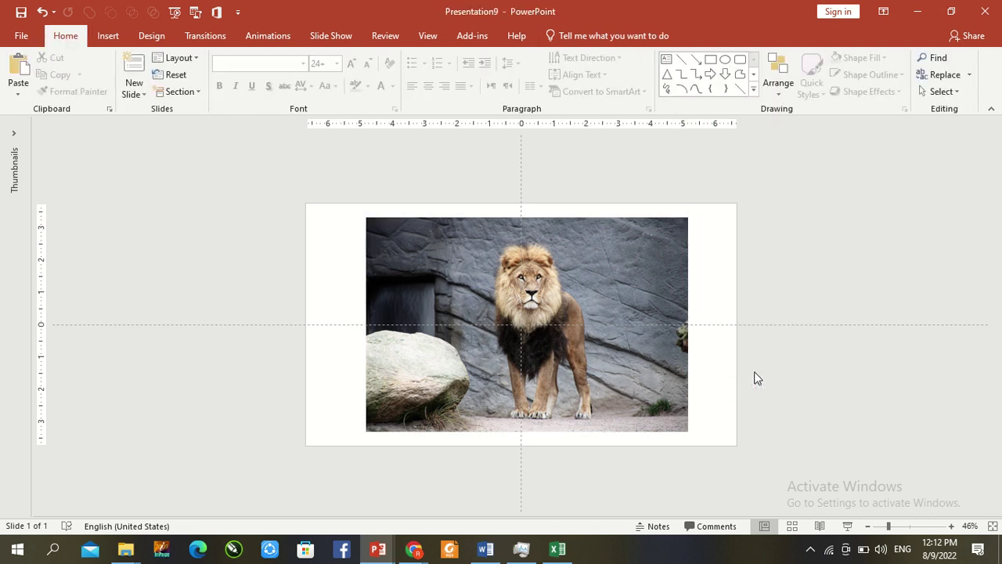
pyautogui.click(963, 308)
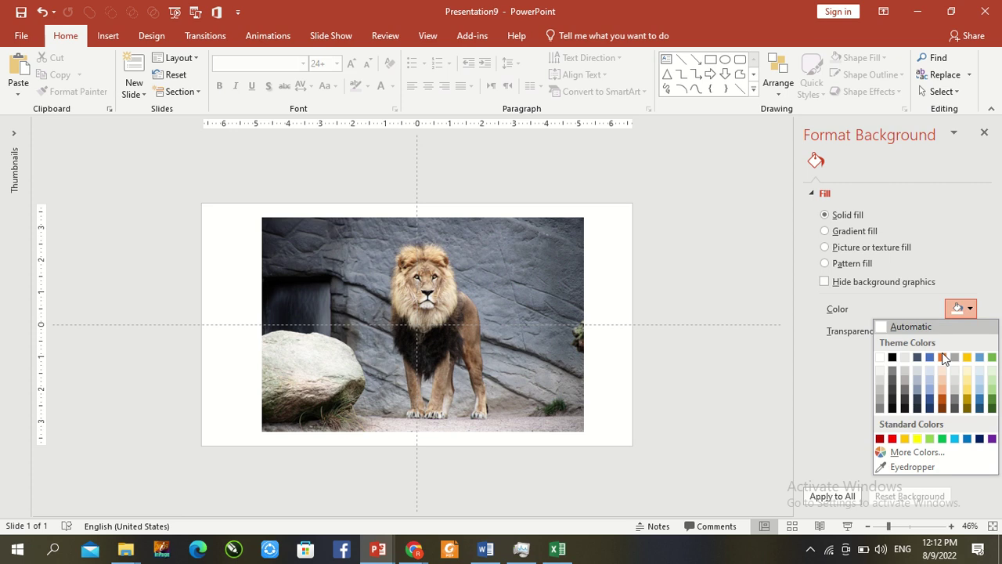
pyautogui.click(918, 470)
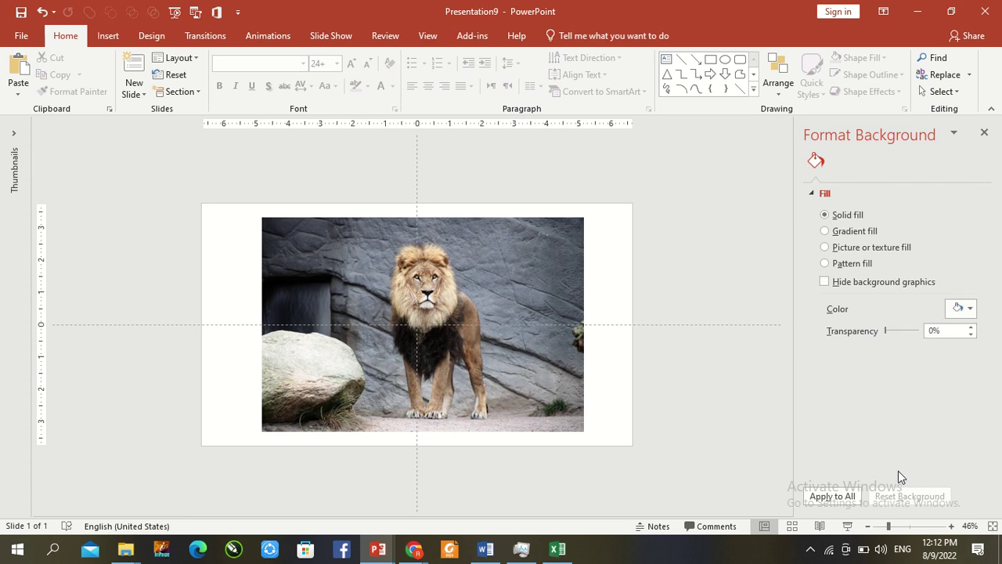
pyautogui.click(361, 411)
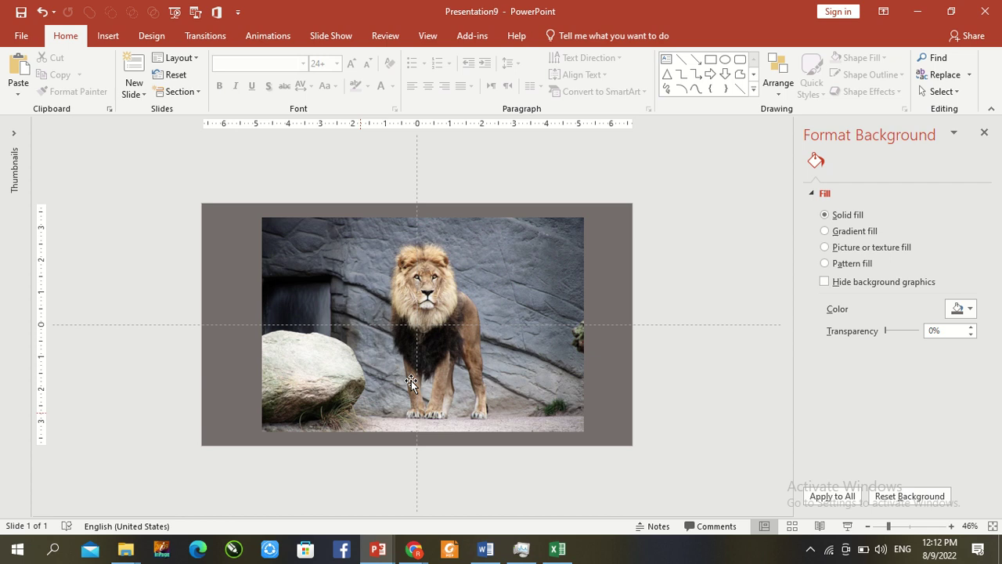
# Give the lion photo a 3 pt white picture border.
pyautogui.click(545, 256)
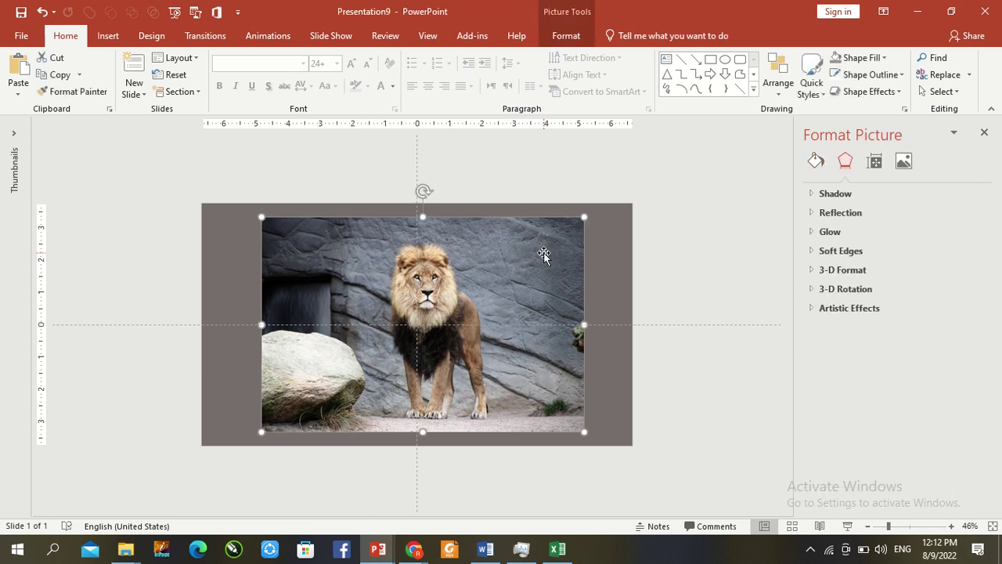
pyautogui.rightClick(544, 256)
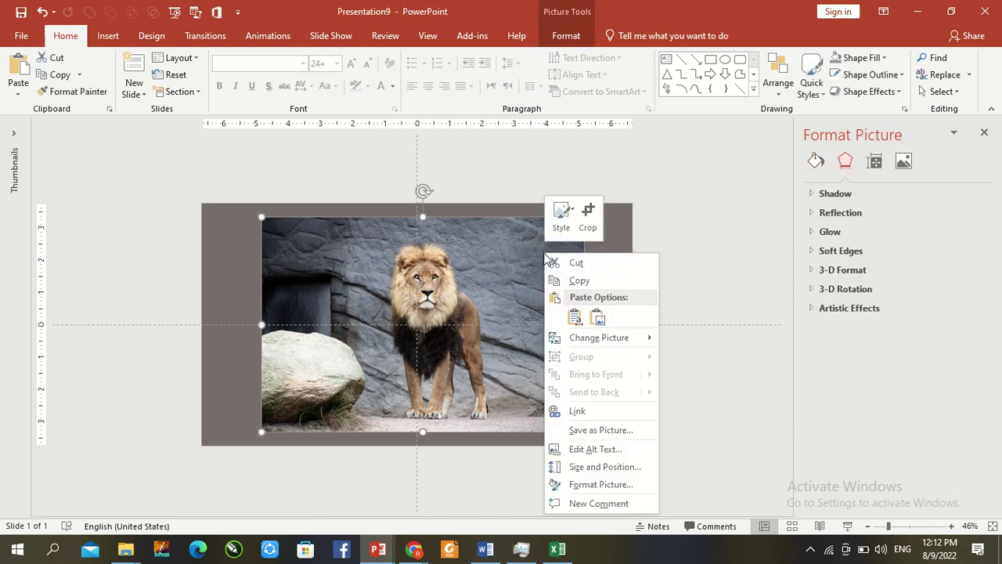
pyautogui.click(568, 46)
pyautogui.click(568, 45)
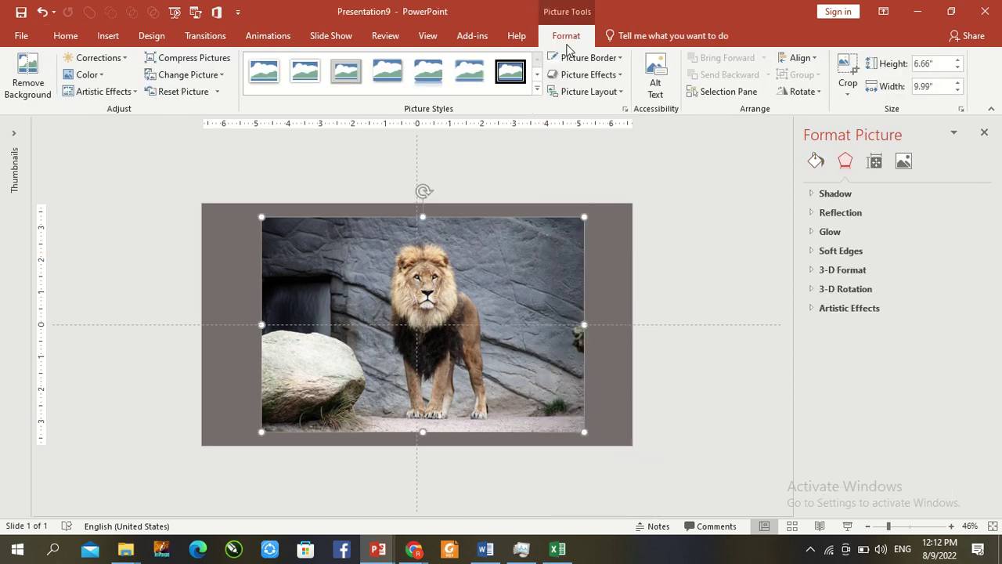
pyautogui.click(609, 61)
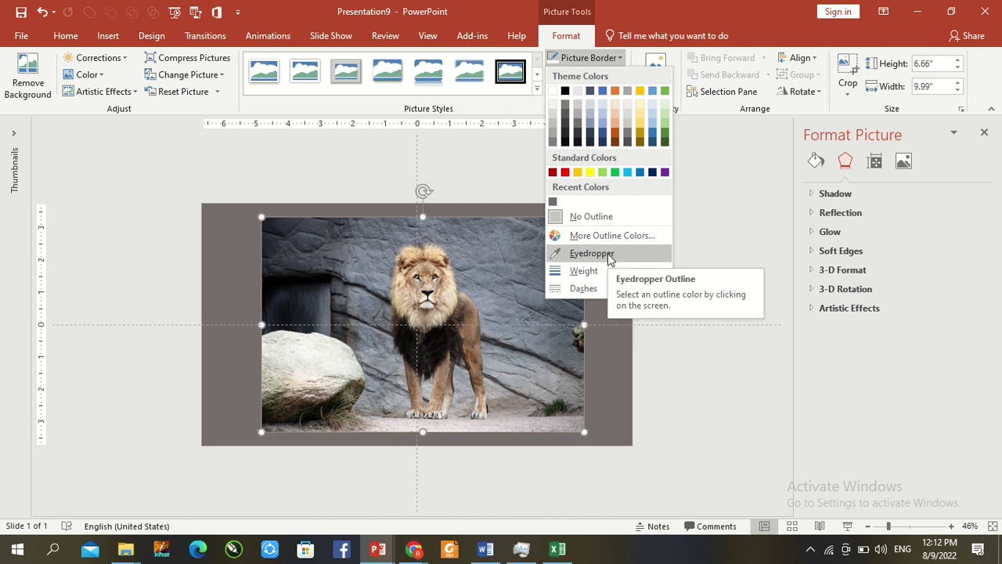
pyautogui.moveTo(644, 271)
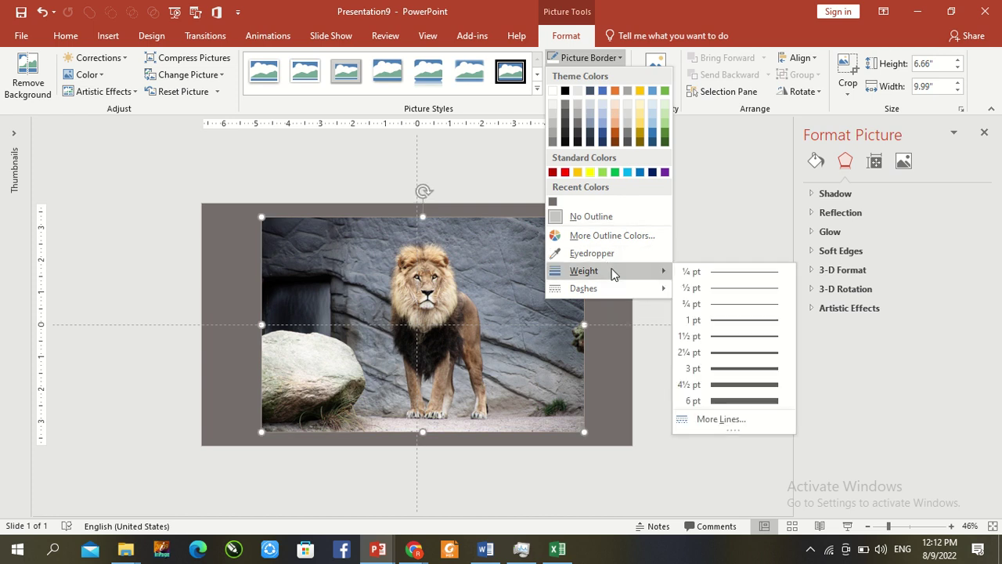
pyautogui.click(717, 369)
pyautogui.click(586, 61)
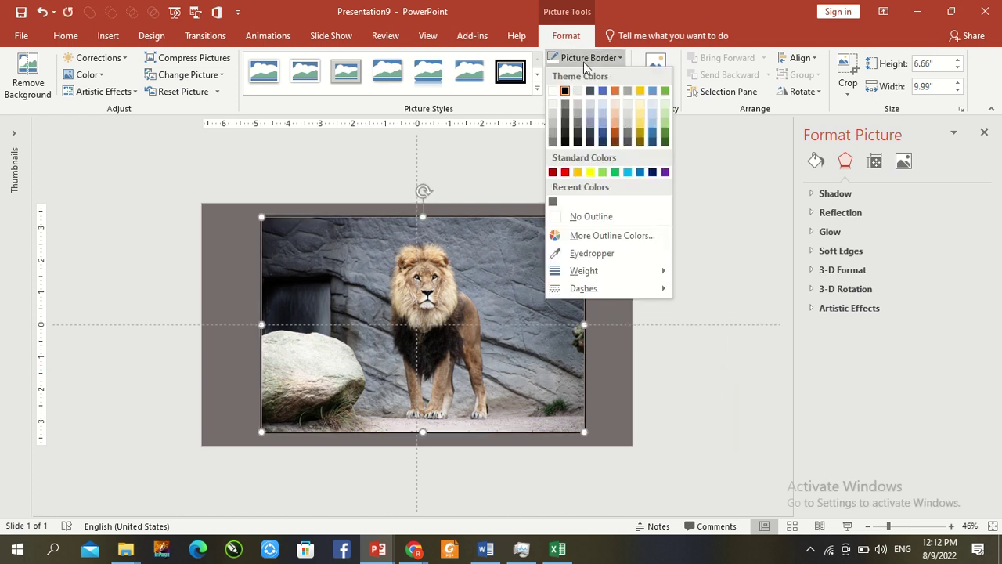
pyautogui.click(553, 93)
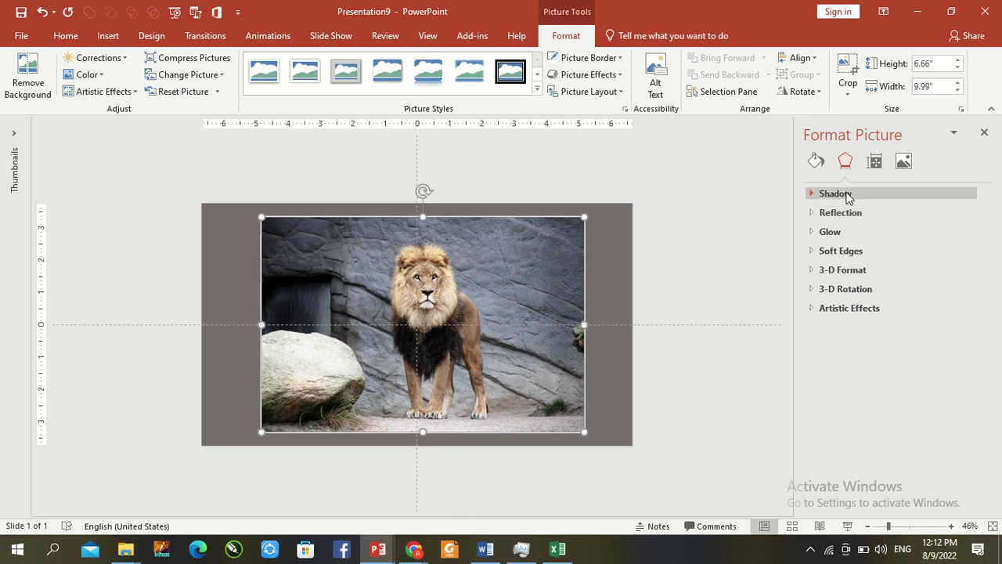
# Apply an outer drop shadow to the photo (45°, 12 pt, 60% transparency) with increased distance.
pyautogui.click(844, 194)
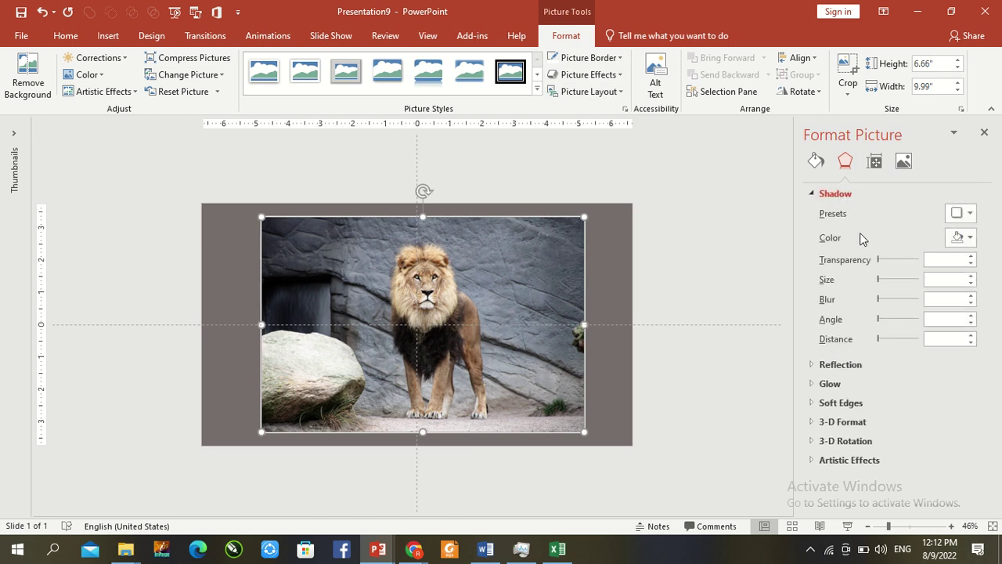
pyautogui.click(965, 213)
pyautogui.click(884, 317)
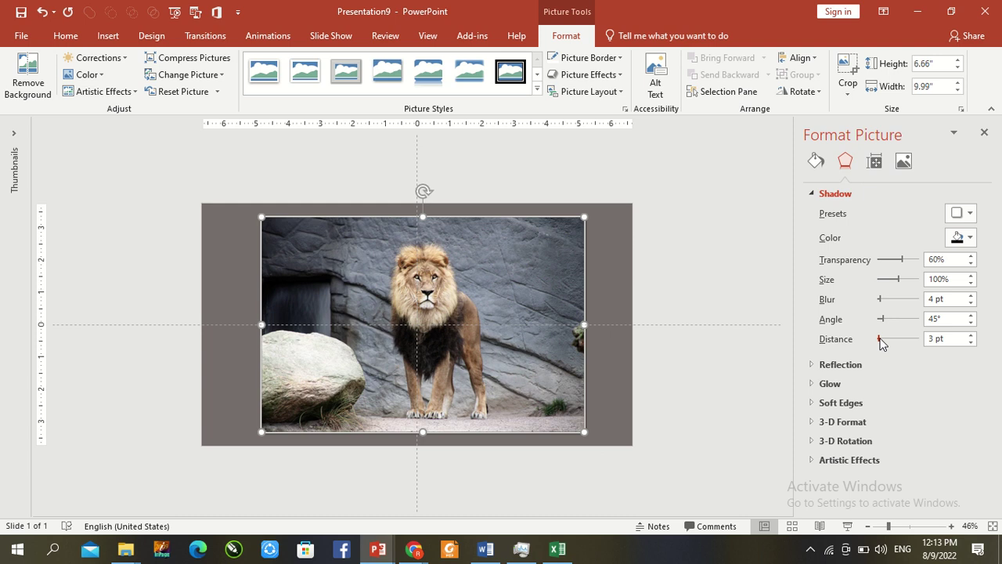
pyautogui.moveTo(879, 339); pyautogui.dragTo(883, 343)
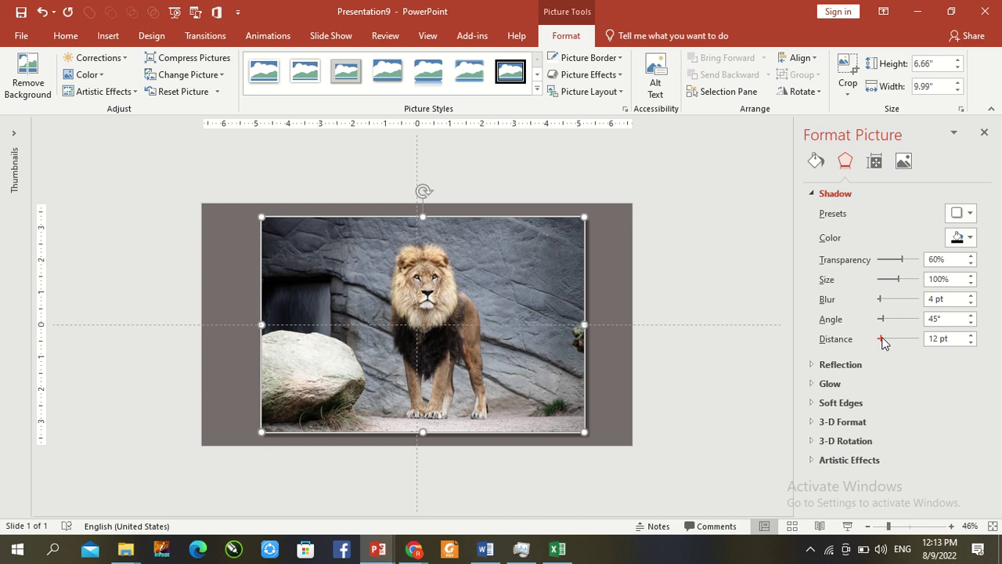
pyautogui.click(750, 261)
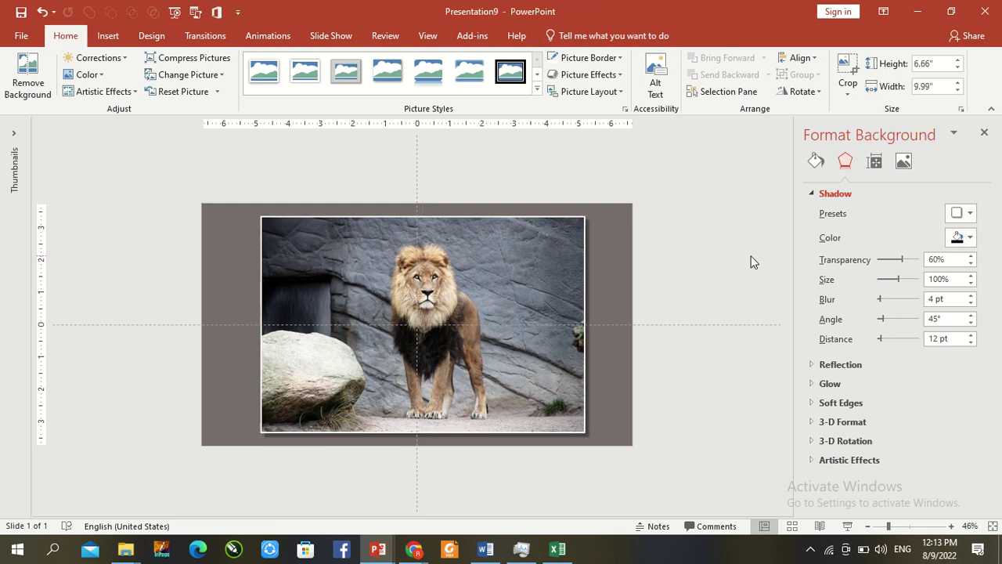
# Draw a blue rectangle and position it over the centre of the lion photo.
pyautogui.click(985, 133)
pyautogui.click(536, 287)
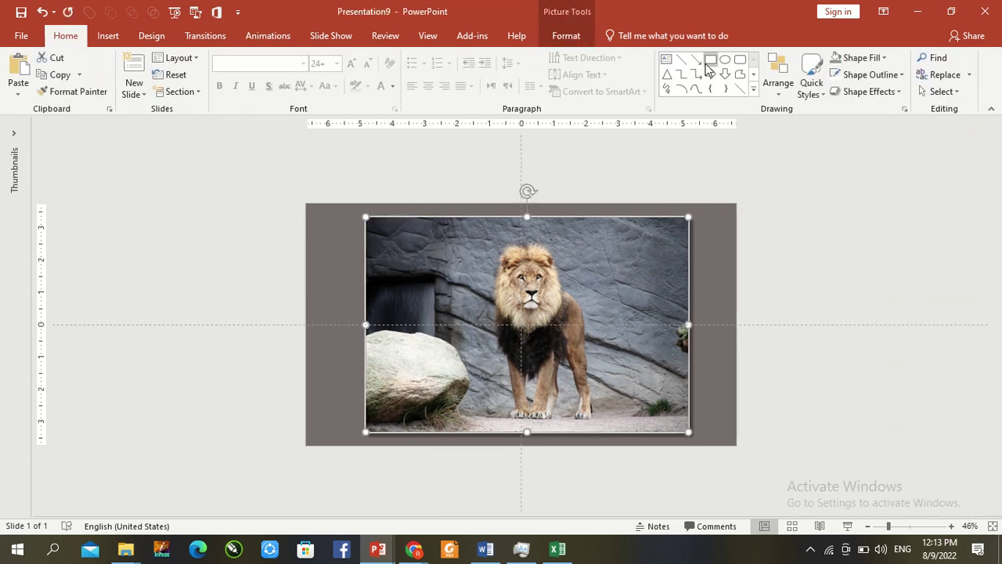
pyautogui.click(707, 68)
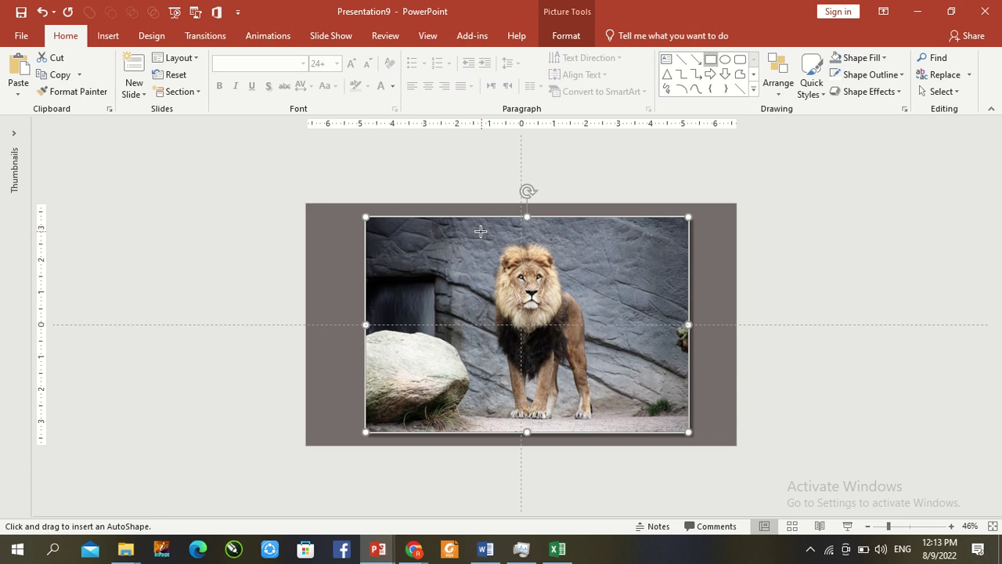
pyautogui.moveTo(479, 231); pyautogui.dragTo(574, 324)
pyautogui.moveTo(532, 240); pyautogui.dragTo(609, 300)
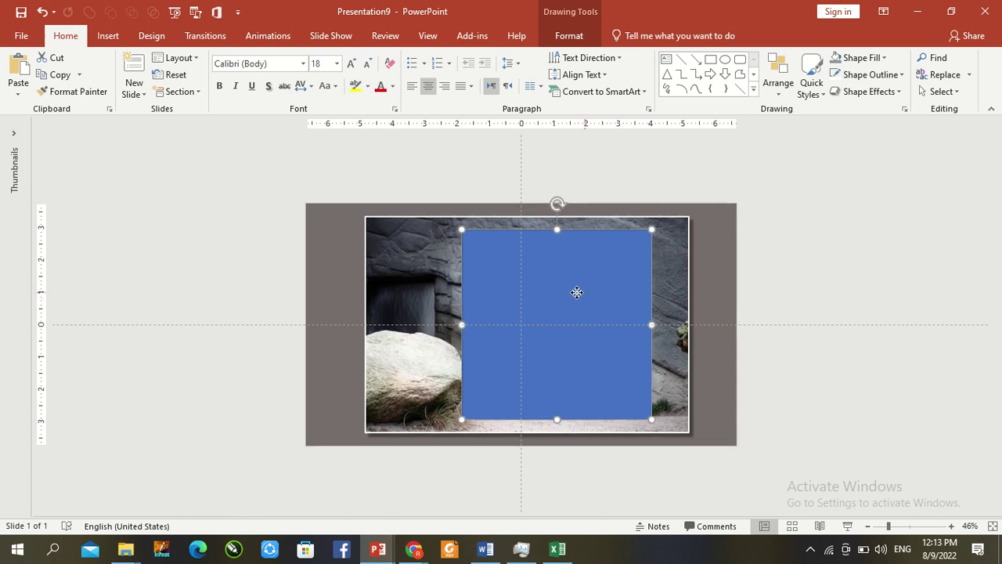
pyautogui.press('Left')
pyautogui.press('Left')
pyautogui.press('Left')
pyautogui.press('Left')
# Set the rectangle's solid fill transparency to 38%.
pyautogui.rightClick(574, 292)
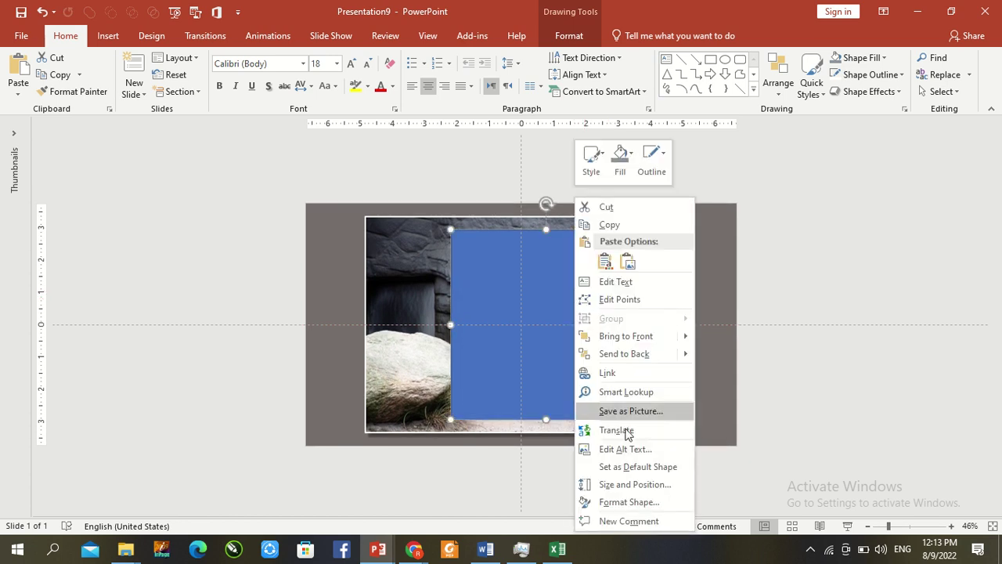
pyautogui.click(628, 502)
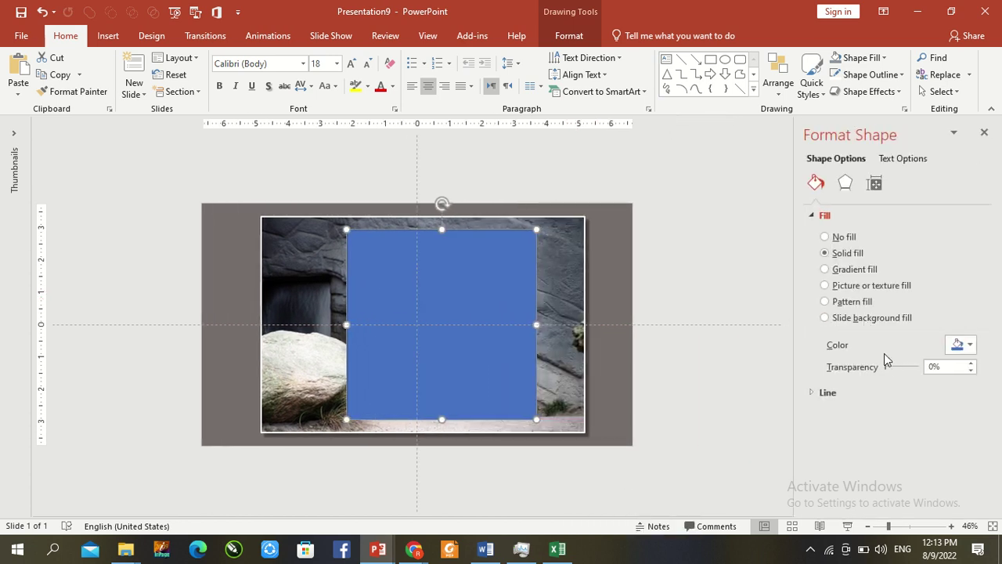
pyautogui.moveTo(889, 369); pyautogui.dragTo(899, 371)
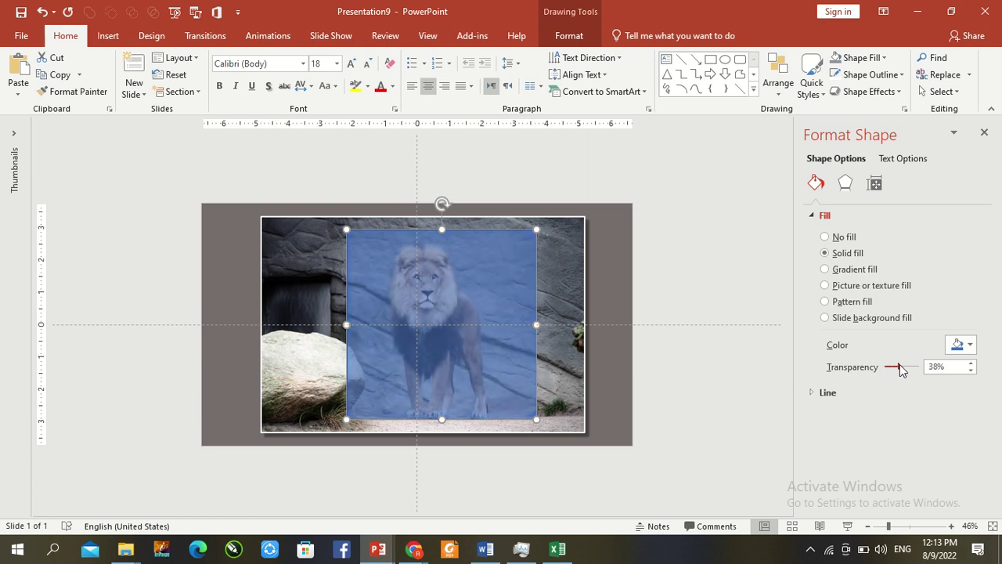
pyautogui.click(634, 272)
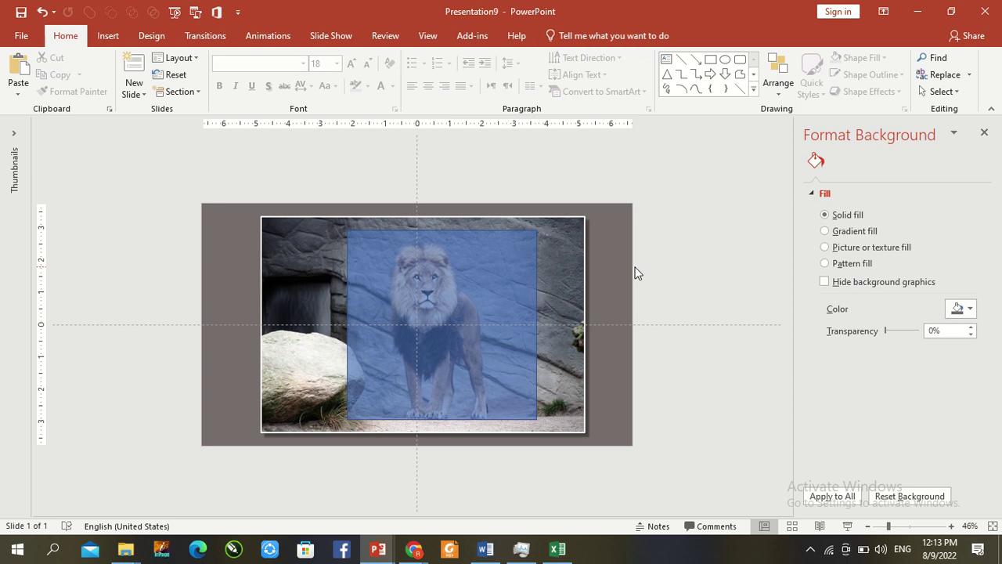
pyautogui.click(444, 276)
# Reshape the first rectangle: lower its top edge, widen both sides and raise its bottom edge.
pyautogui.moveTo(459, 276); pyautogui.dragTo(457, 281)
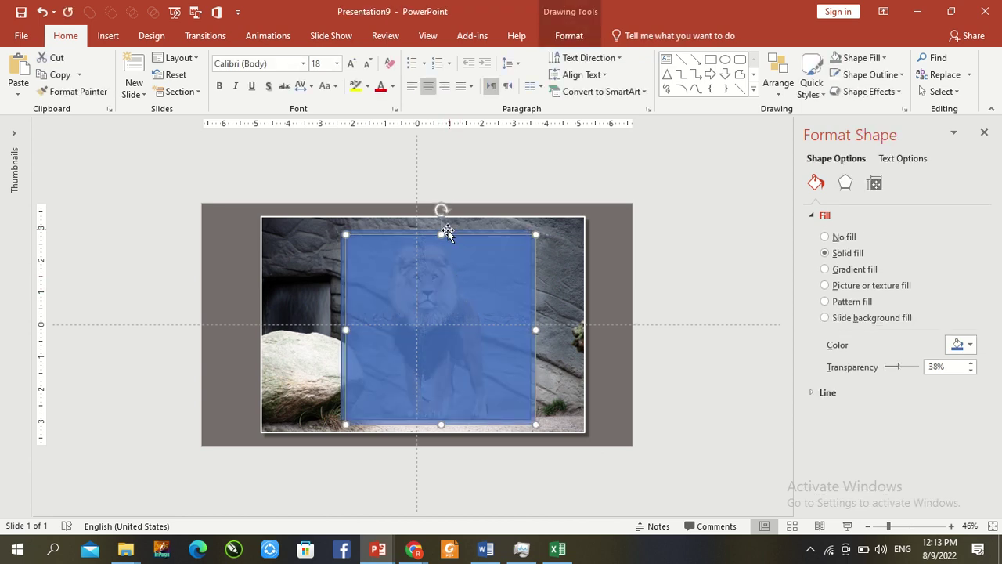
pyautogui.moveTo(443, 233); pyautogui.dragTo(438, 265)
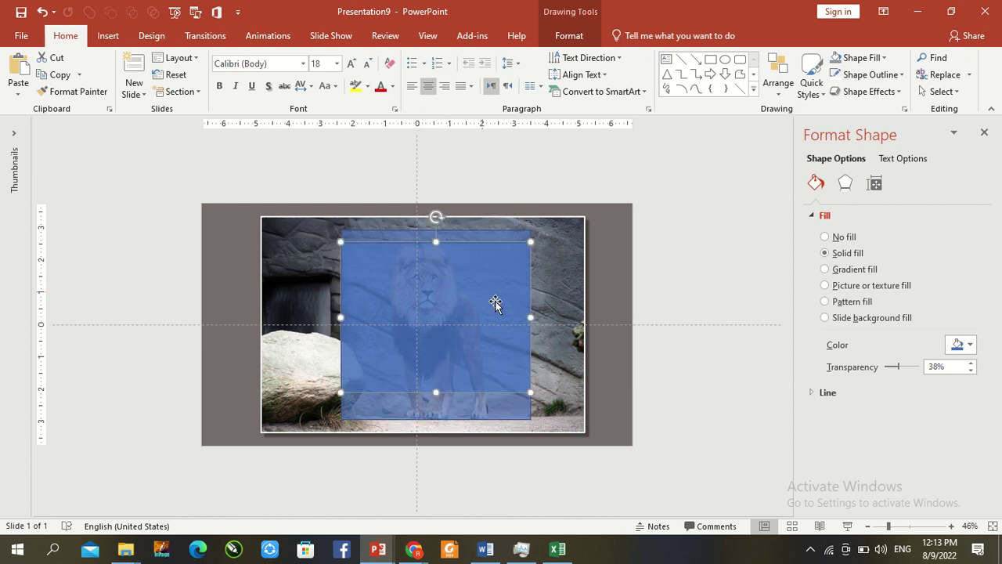
pyautogui.moveTo(530, 317); pyautogui.dragTo(537, 317)
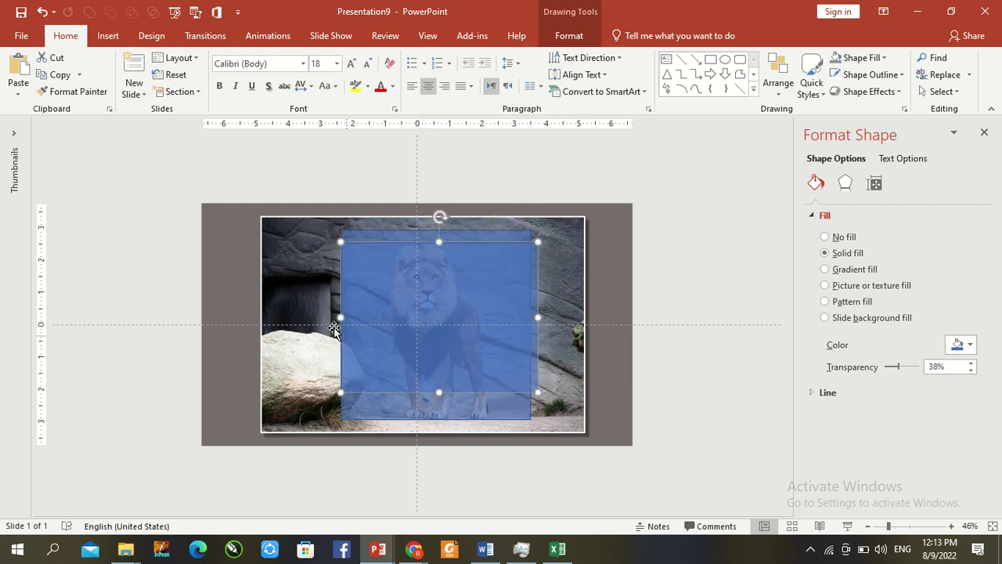
pyautogui.moveTo(341, 317); pyautogui.dragTo(331, 317)
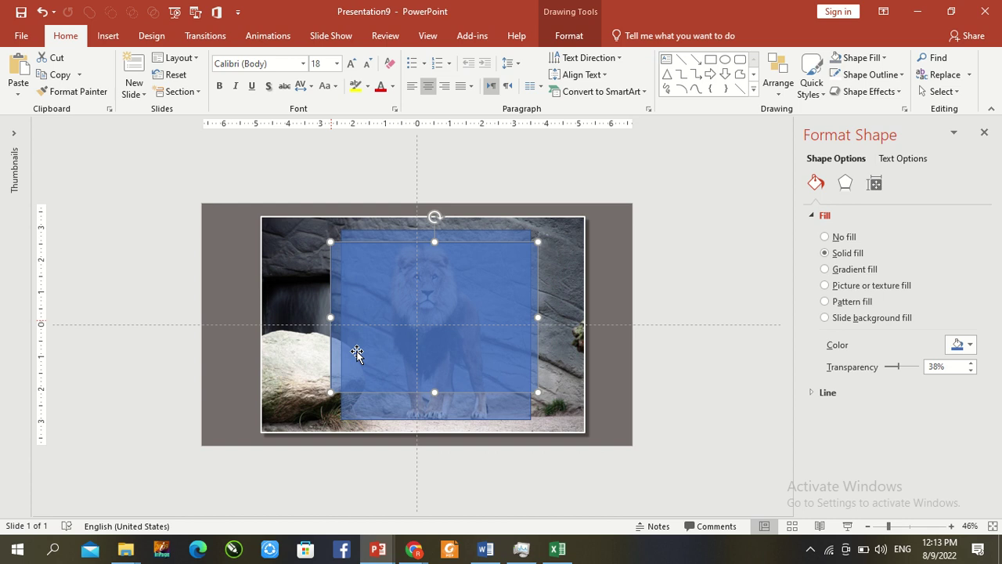
pyautogui.moveTo(434, 392); pyautogui.dragTo(435, 376)
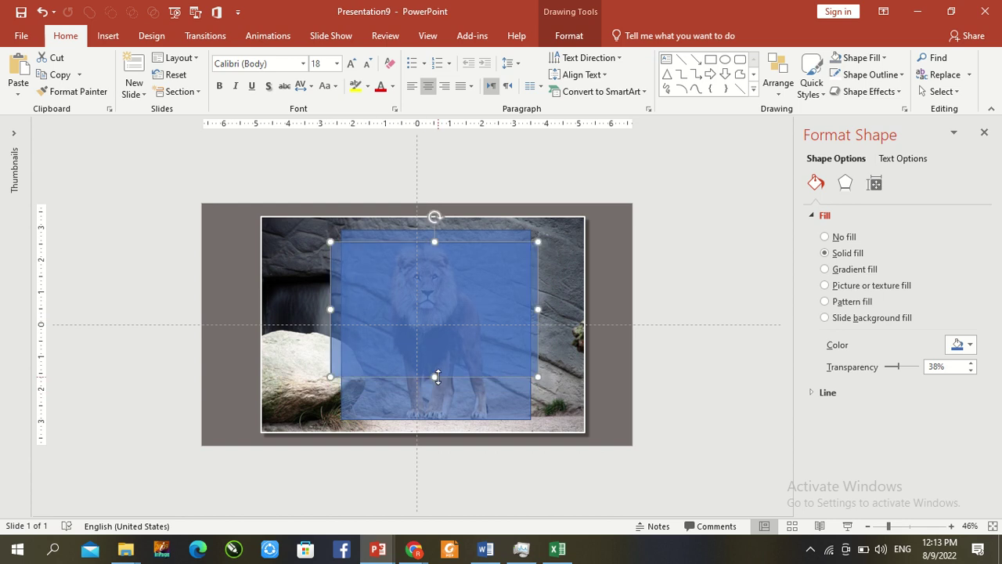
# Duplicate the rectangle and make the copy shorter and wider on both sides.
pyautogui.moveTo(451, 302); pyautogui.dragTo(492, 295)
pyautogui.hotkey('ctrl', 'd')
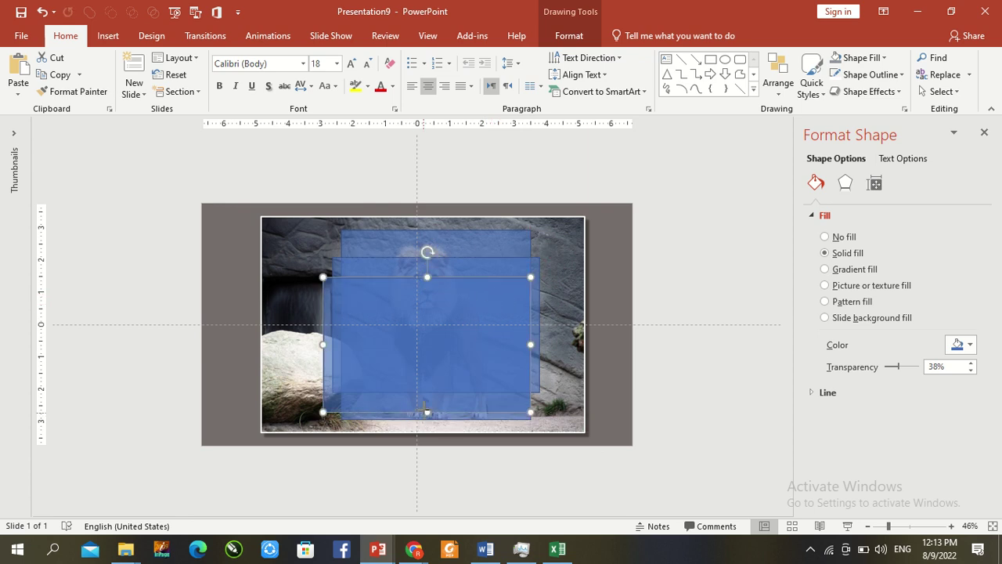
pyautogui.moveTo(426, 410); pyautogui.dragTo(427, 361)
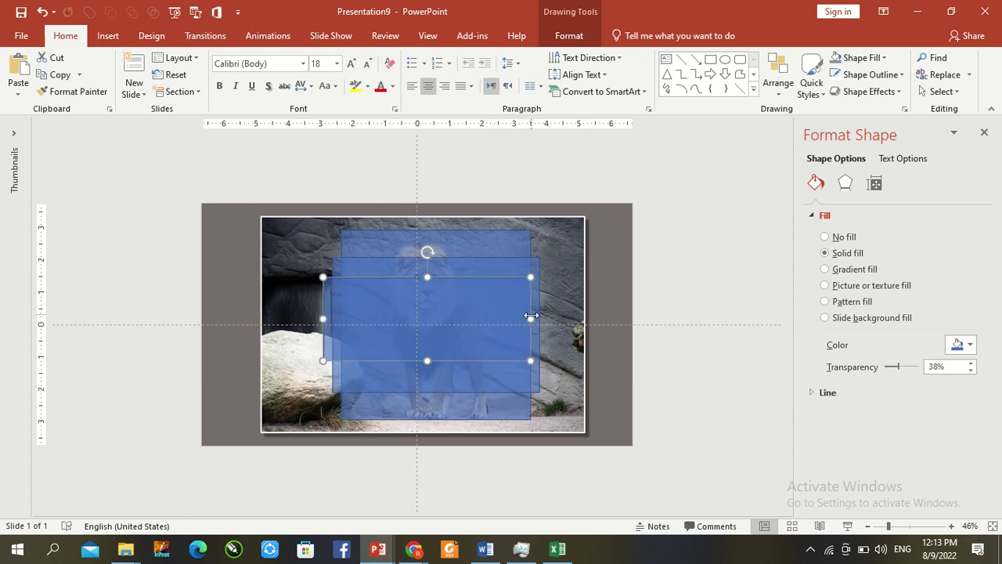
pyautogui.moveTo(530, 318); pyautogui.dragTo(572, 318)
pyautogui.moveTo(321, 317); pyautogui.dragTo(303, 317)
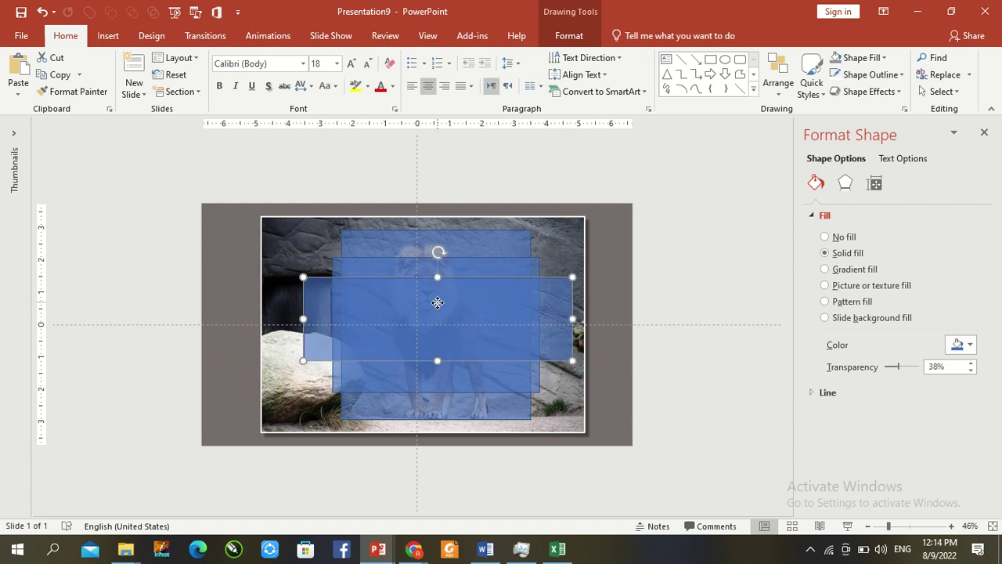
pyautogui.moveTo(438, 303); pyautogui.dragTo(435, 308)
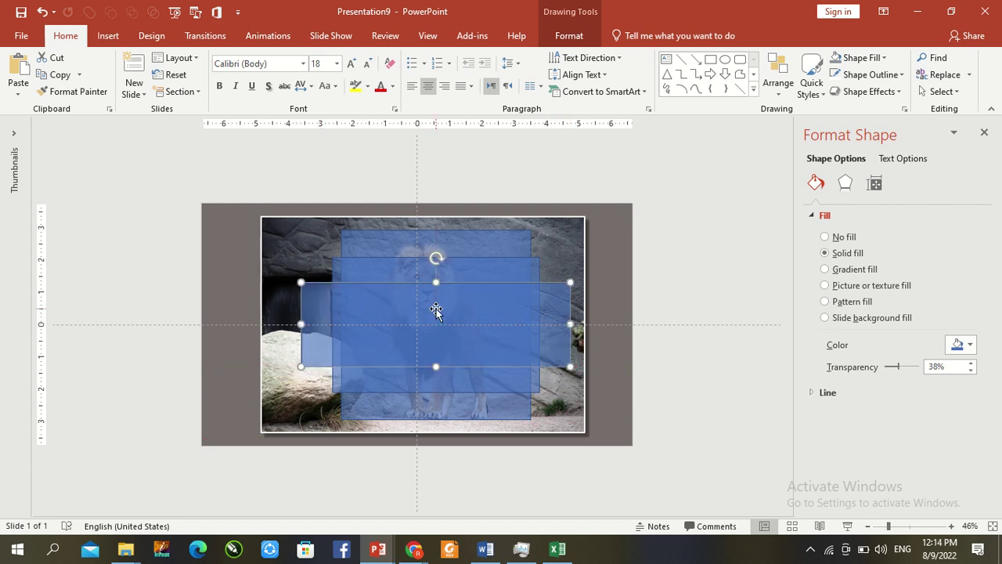
# Widen the middle rectangle slightly on both sides.
pyautogui.click(523, 271)
pyautogui.moveTo(539, 323); pyautogui.dragTo(546, 321)
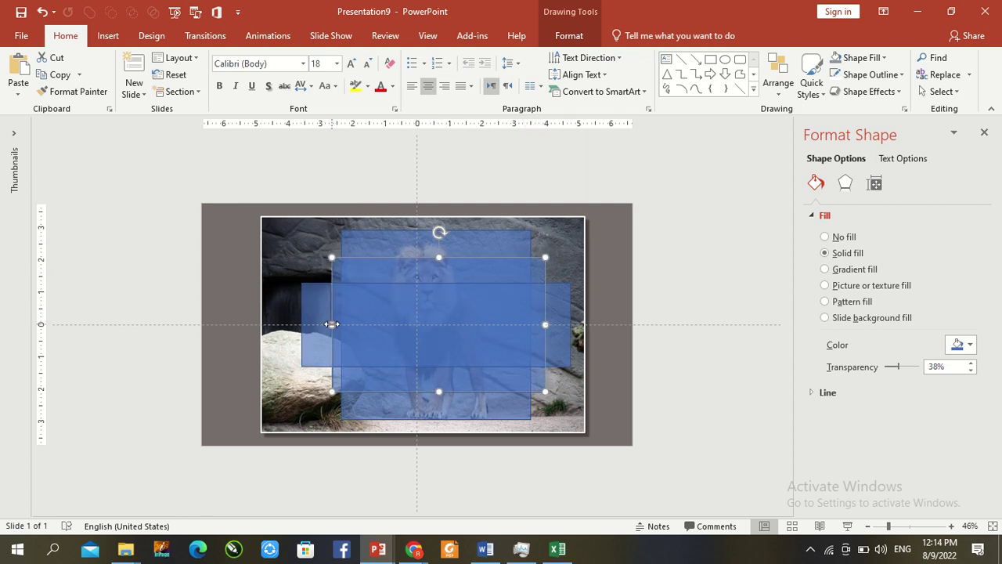
pyautogui.moveTo(332, 323); pyautogui.dragTo(322, 324)
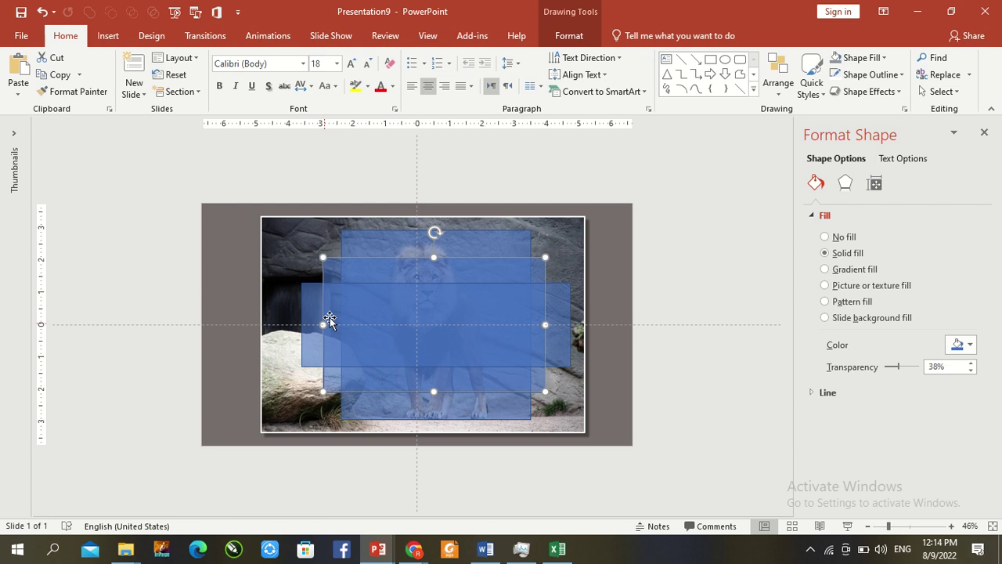
pyautogui.click(480, 242)
pyautogui.click(622, 248)
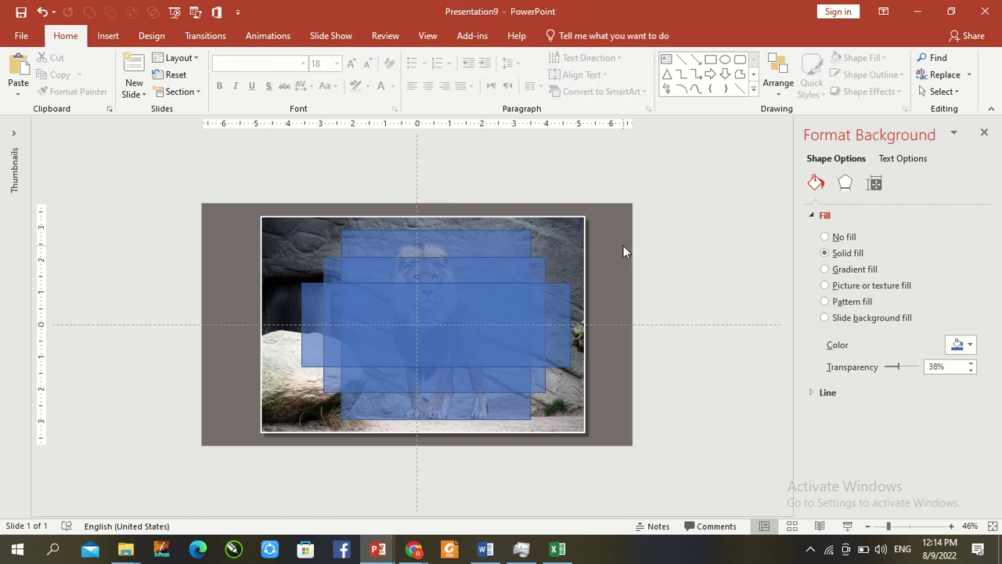
# Show the thumbnails and duplicate slide 1 twice to make three slides.
pyautogui.moveTo(31, 214); pyautogui.dragTo(67, 214)
pyautogui.click(35, 137)
pyautogui.rightClick(36, 137)
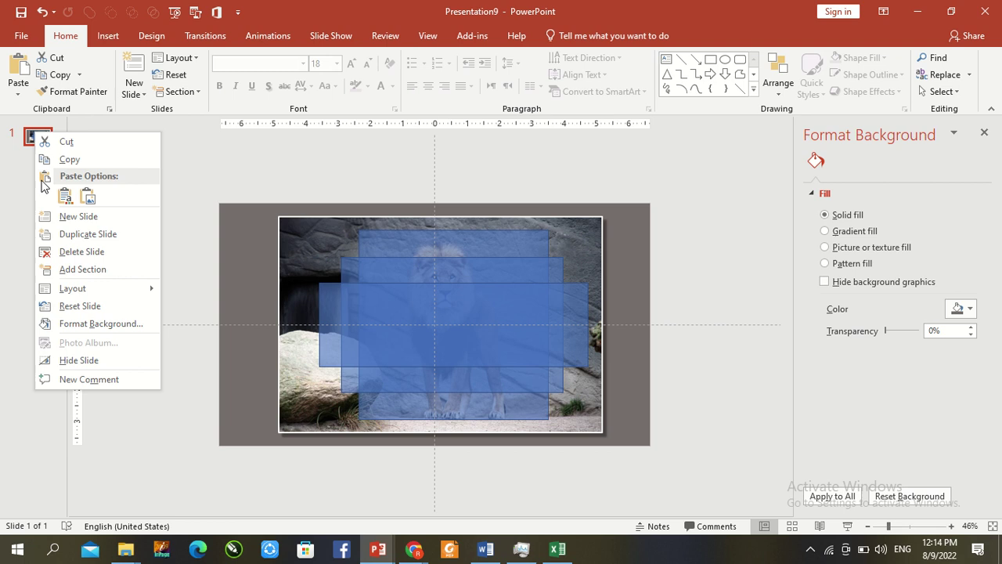
pyautogui.click(50, 229)
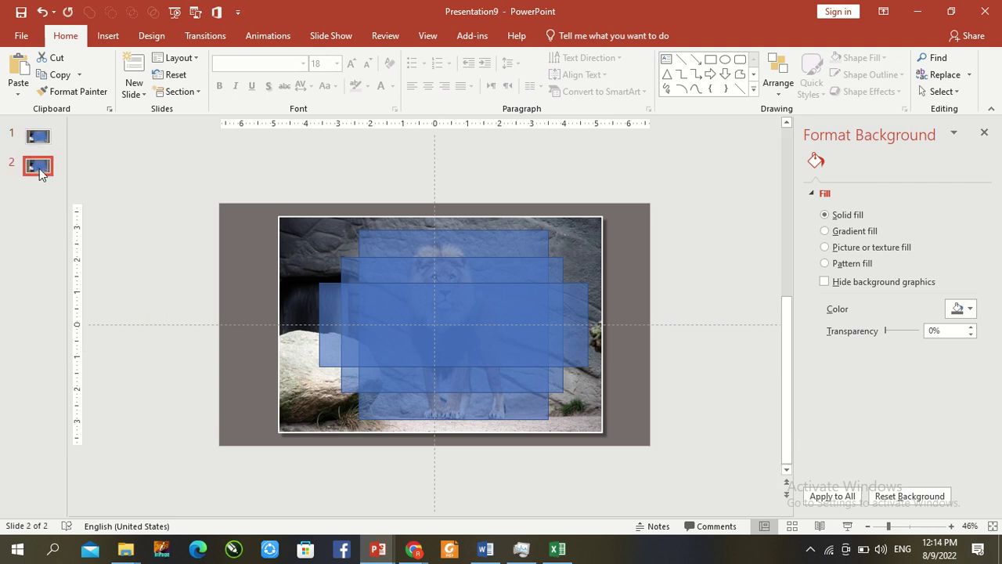
pyautogui.rightClick(40, 170)
pyautogui.click(58, 269)
pyautogui.click(323, 246)
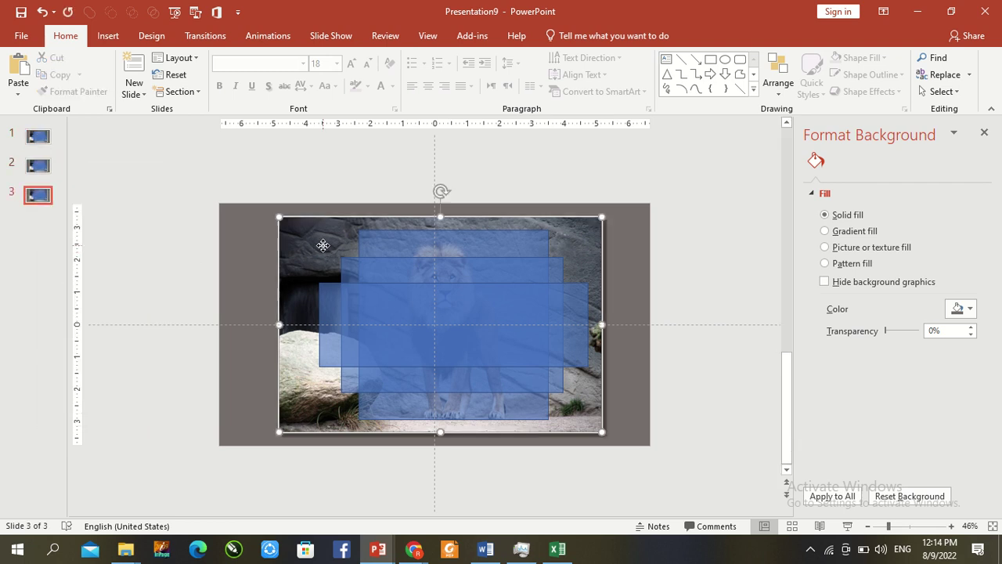
# On slide 3, intersect the lion photo with the tall top rectangle.
pyautogui.keyDown('shift'); pyautogui.click(387, 239); pyautogui.keyUp('shift')
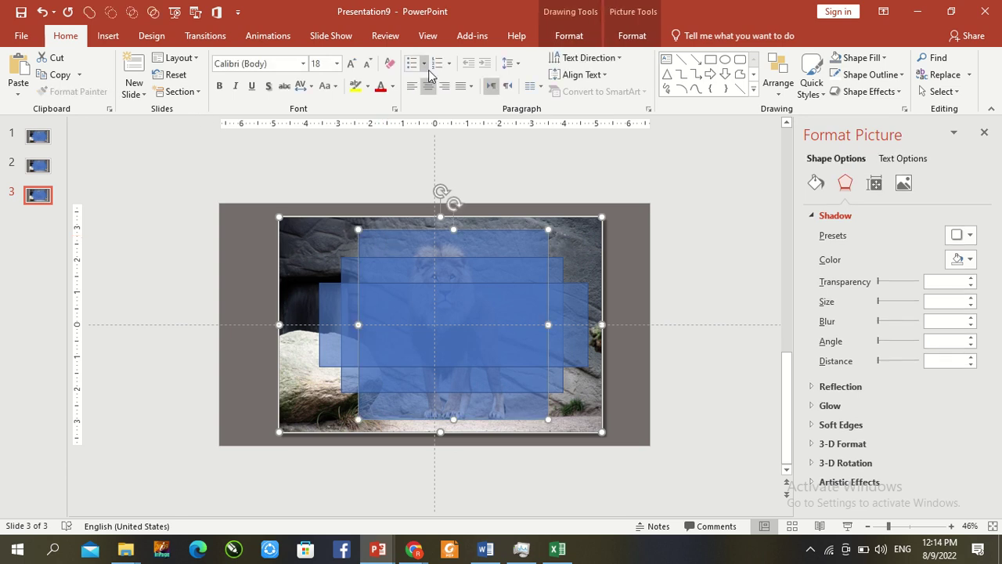
pyautogui.click(569, 36)
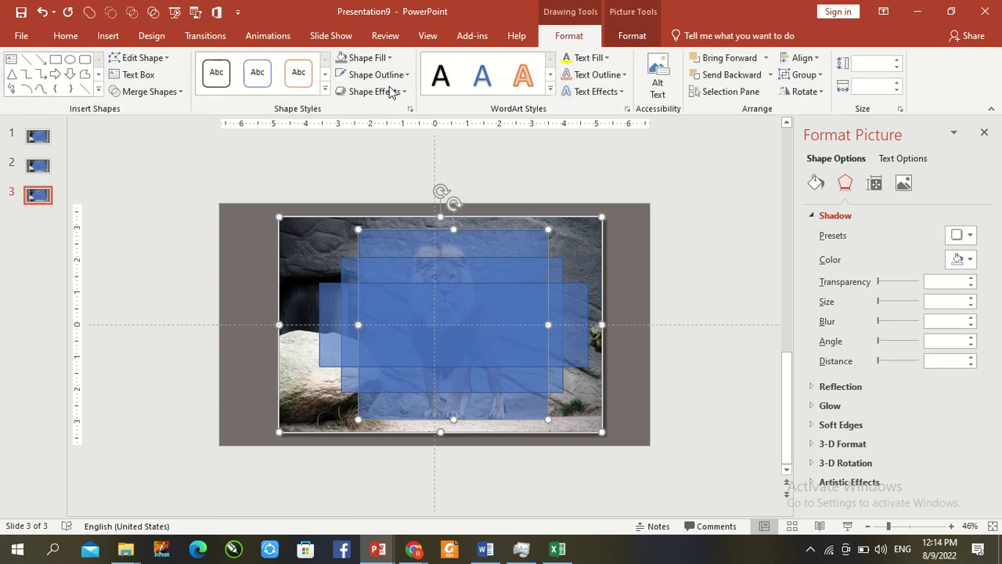
pyautogui.click(177, 92)
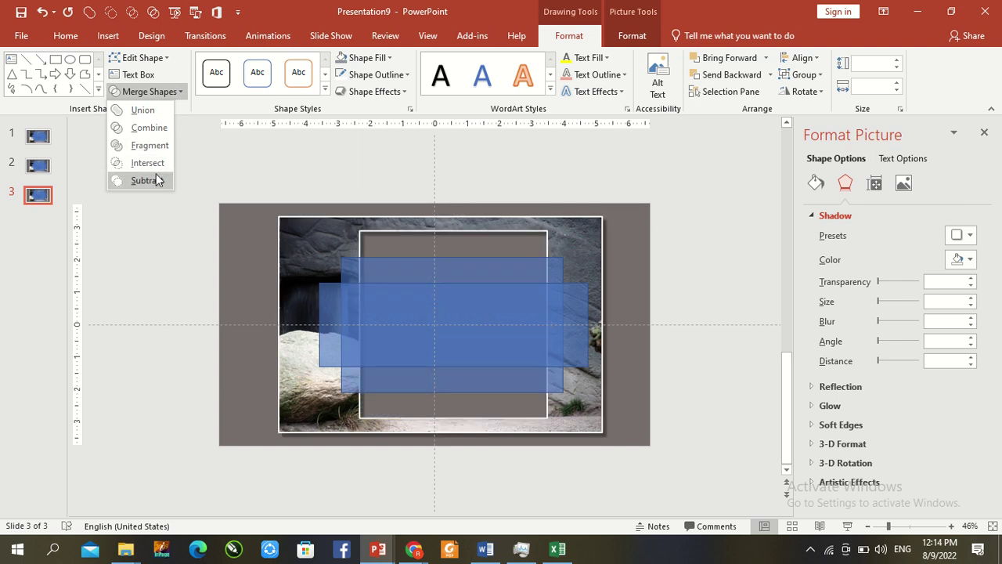
pyautogui.click(156, 164)
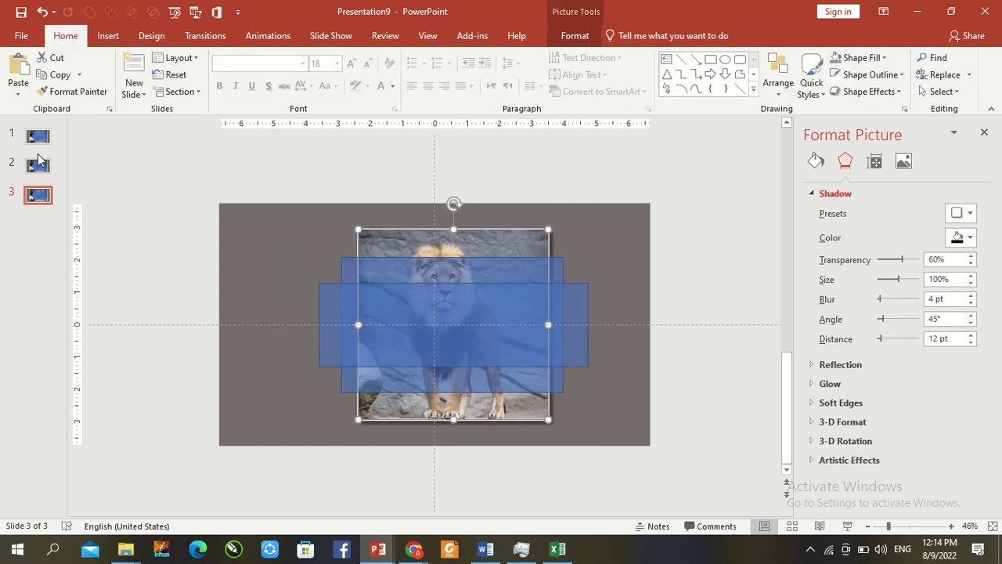
# On slide 2, intersect the lion photo with the middle rectangle.
pyautogui.click(39, 167)
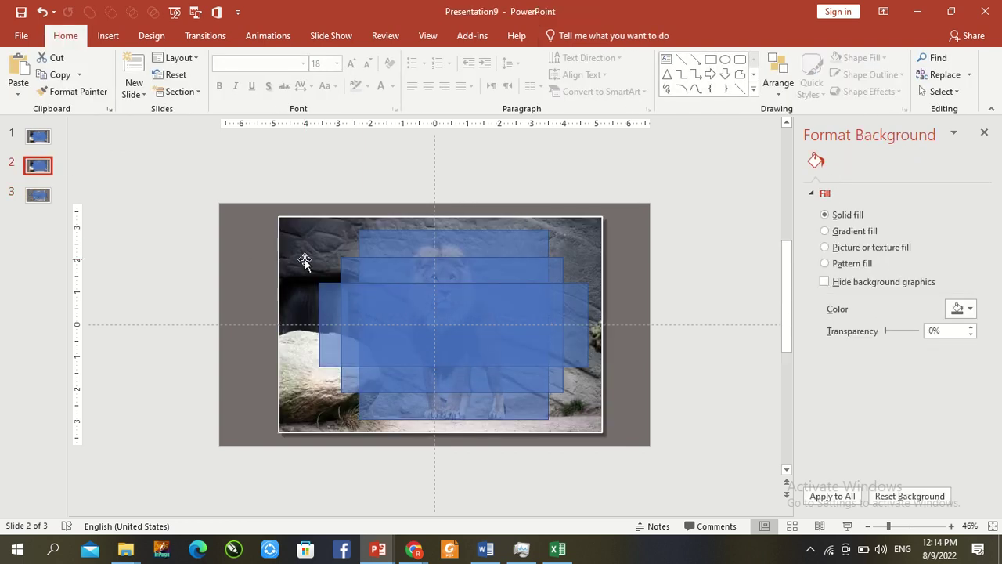
pyautogui.click(305, 261)
pyautogui.keyDown('shift'); pyautogui.click(347, 277); pyautogui.keyUp('shift')
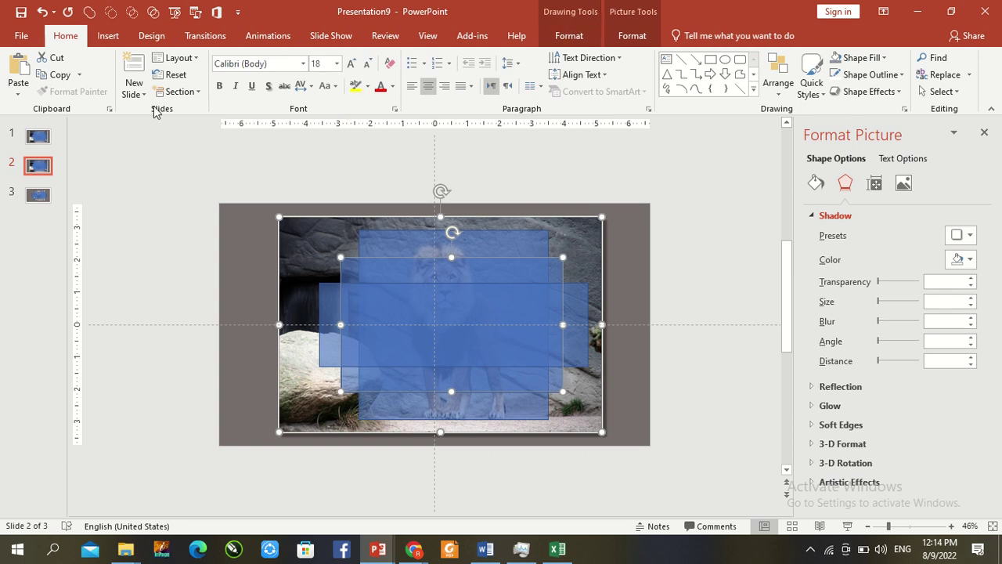
pyautogui.click(580, 37)
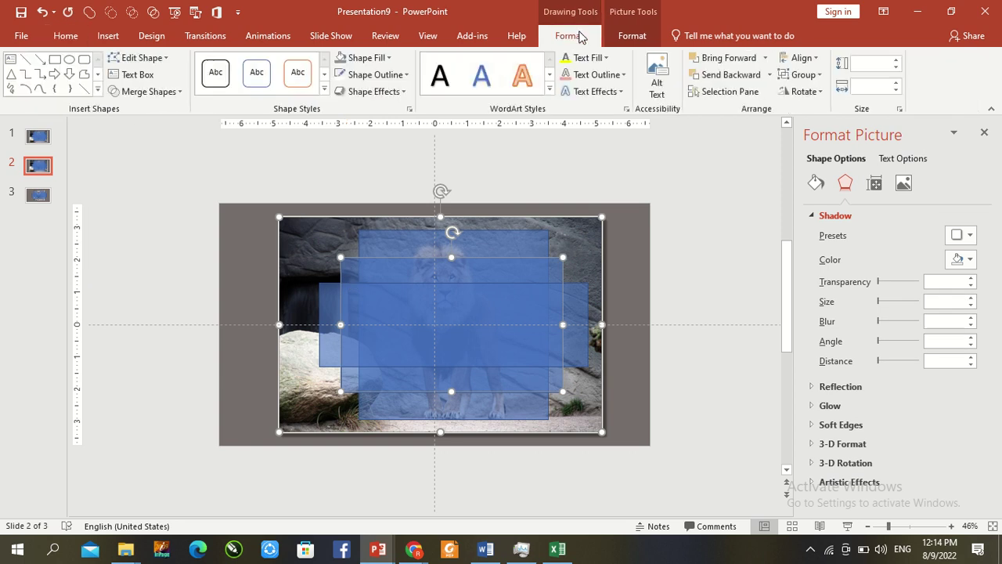
pyautogui.click(157, 94)
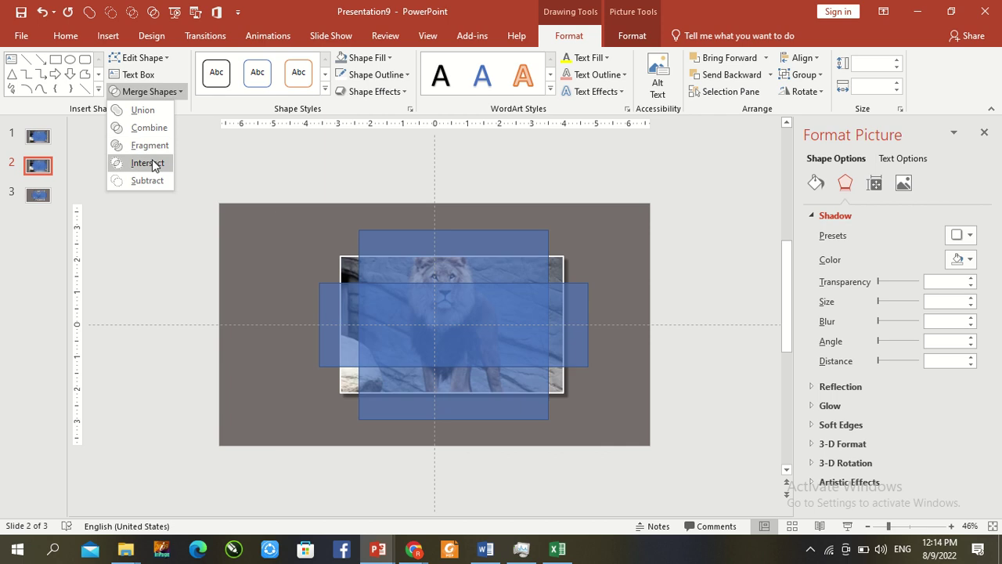
pyautogui.click(150, 162)
# On slide 1, intersect the lion photo with the wide rectangle and remove leftover rectangles.
pyautogui.click(39, 139)
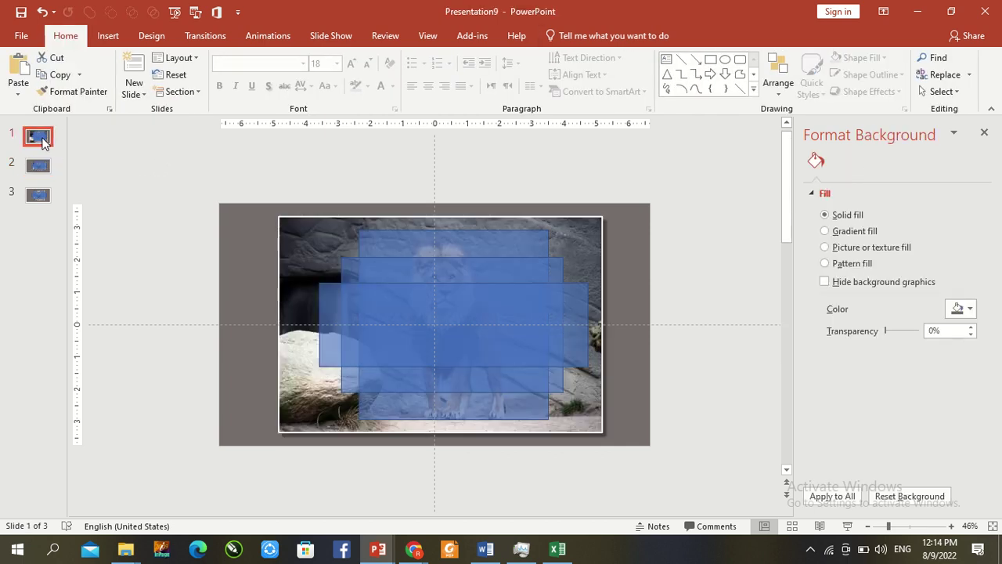
pyautogui.click(310, 252)
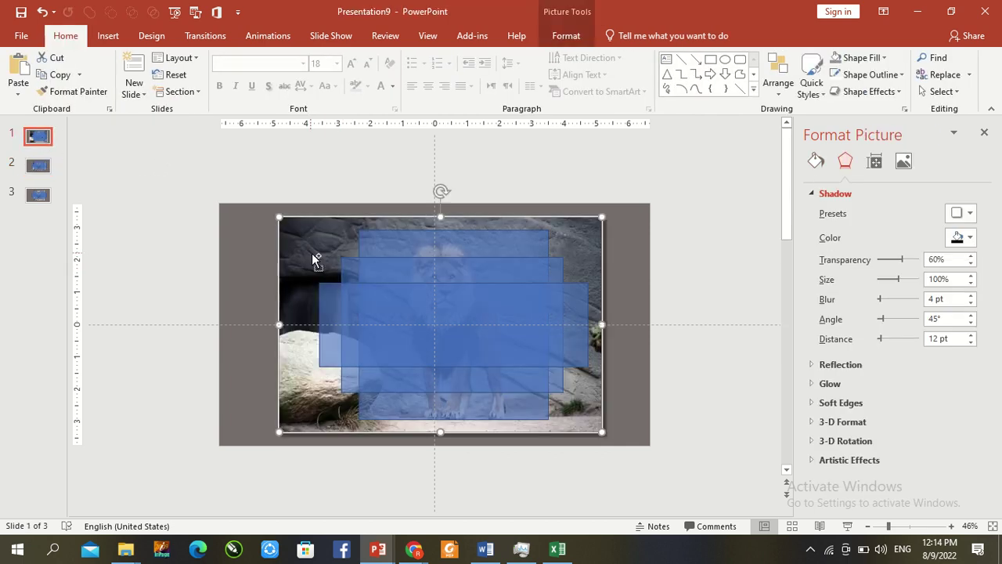
pyautogui.keyDown('shift'); pyautogui.click(434, 348); pyautogui.keyUp('shift')
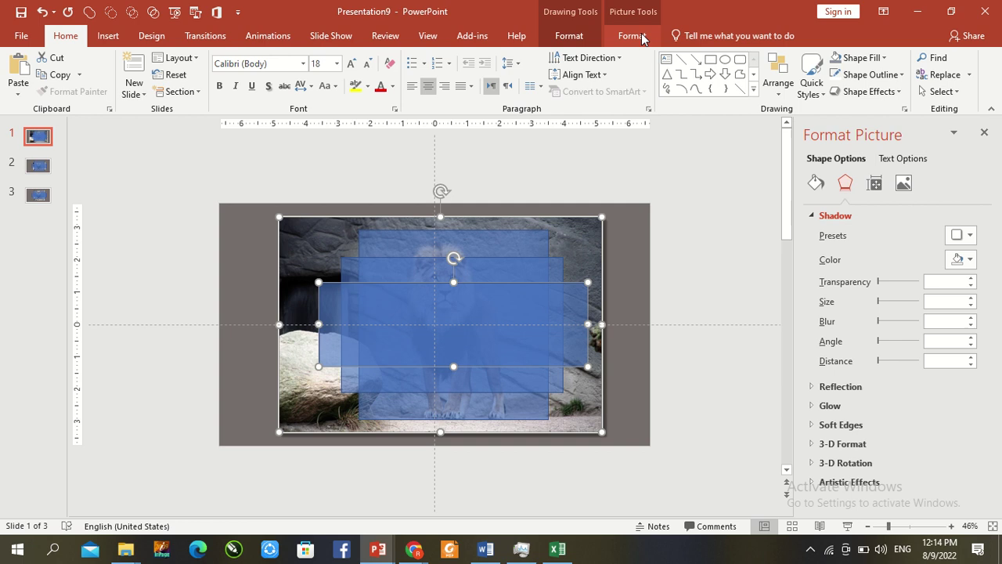
pyautogui.click(556, 36)
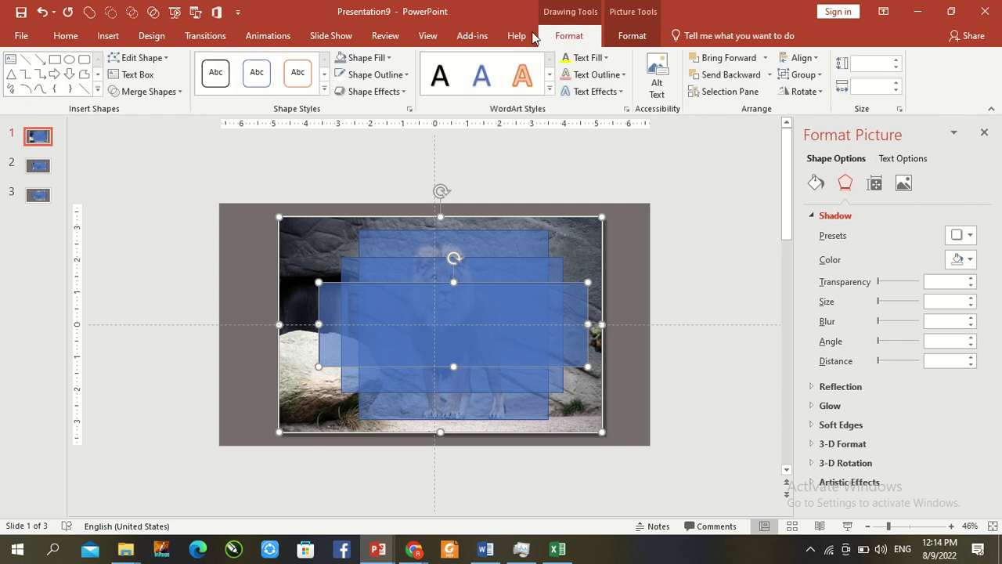
pyautogui.click(150, 91)
pyautogui.click(146, 163)
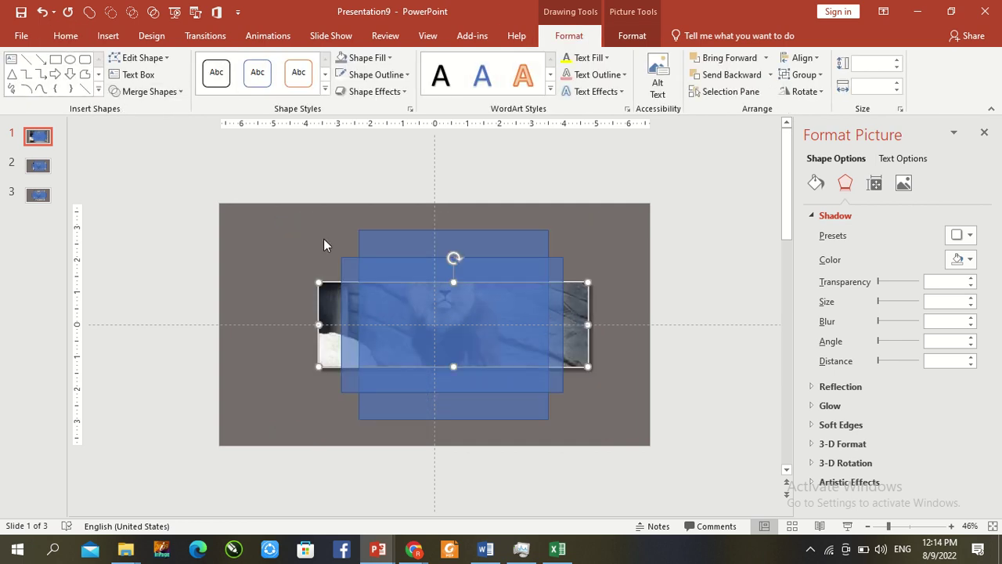
pyautogui.hotkey('ctrl', 'z')
pyautogui.hotkey('ctrl', 'z')
pyautogui.hotkey('ctrl', 'z')
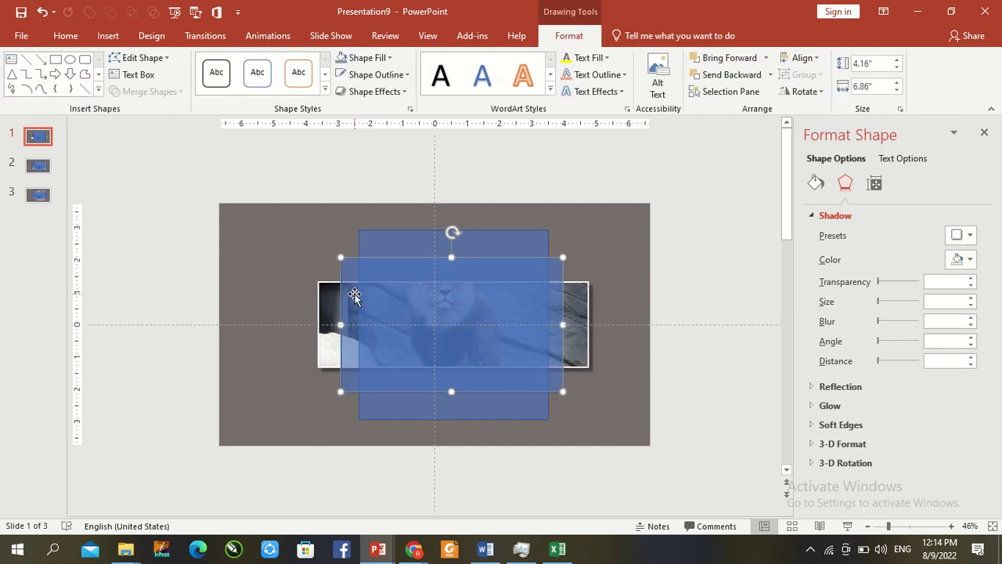
pyautogui.hotkey('ctrl', 'z')
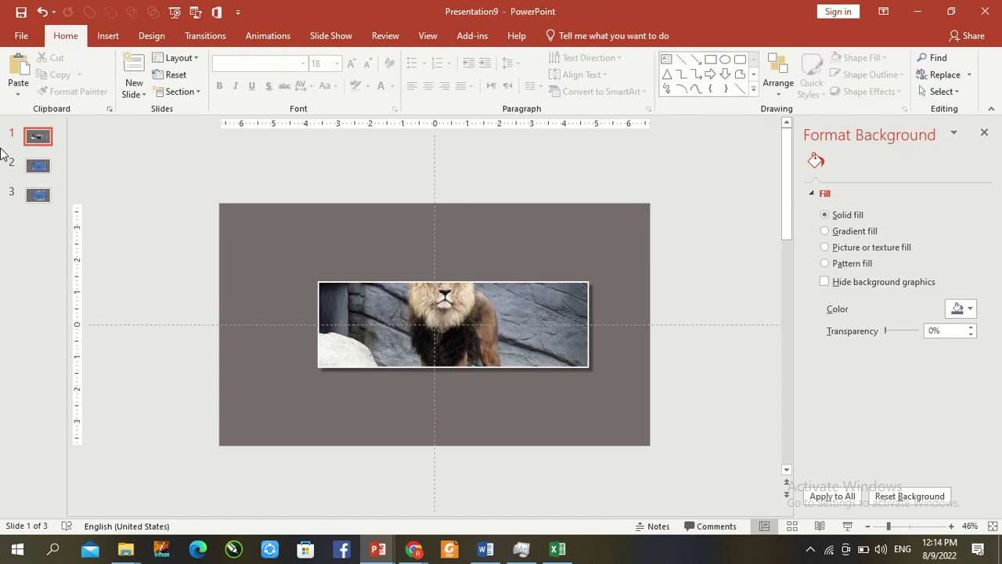
# Move slide 3's lion crop onto slide 1 and bring the wide strip to the front.
pyautogui.click(38, 195)
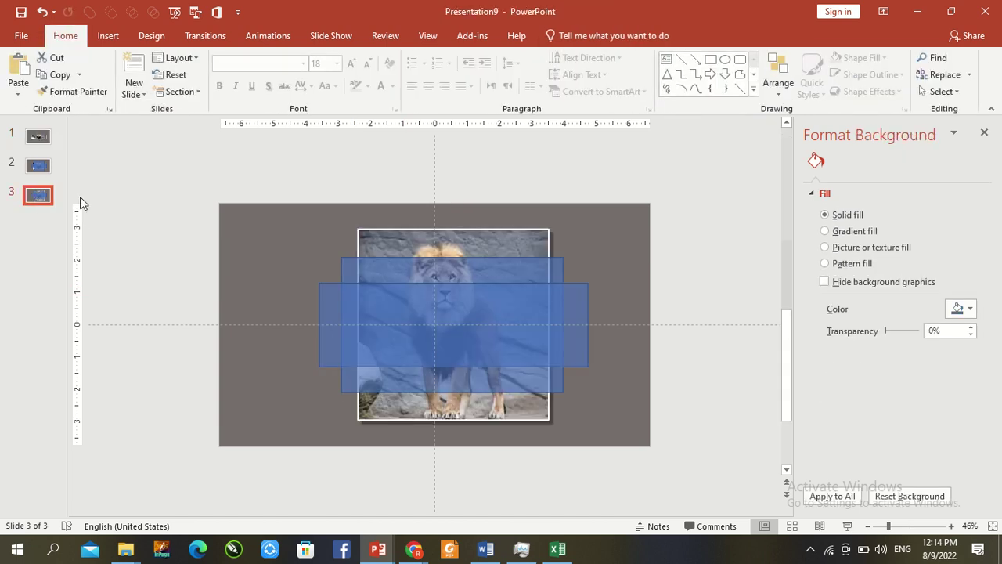
pyautogui.click(371, 238)
pyautogui.rightClick(372, 239)
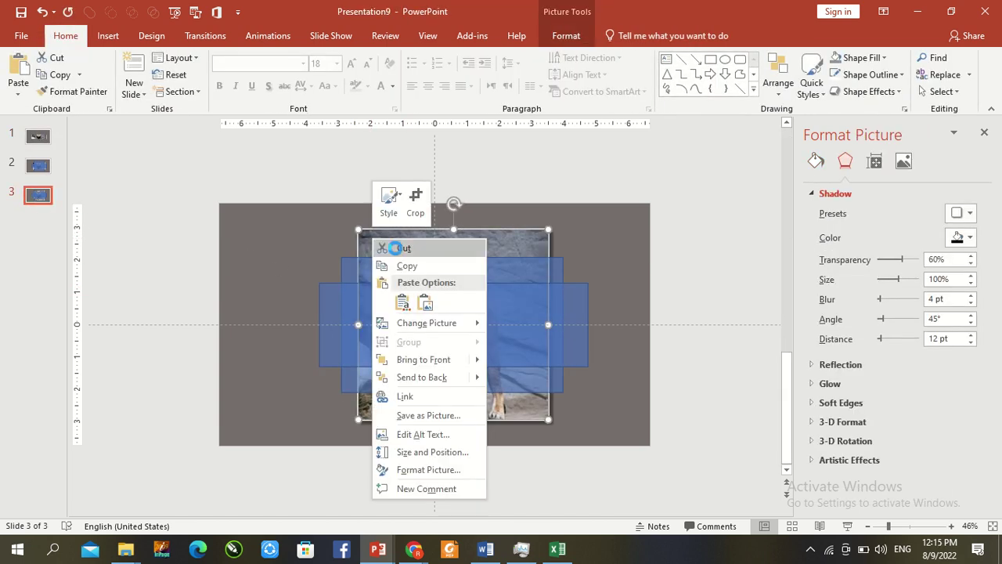
pyautogui.click(398, 248)
pyautogui.click(37, 134)
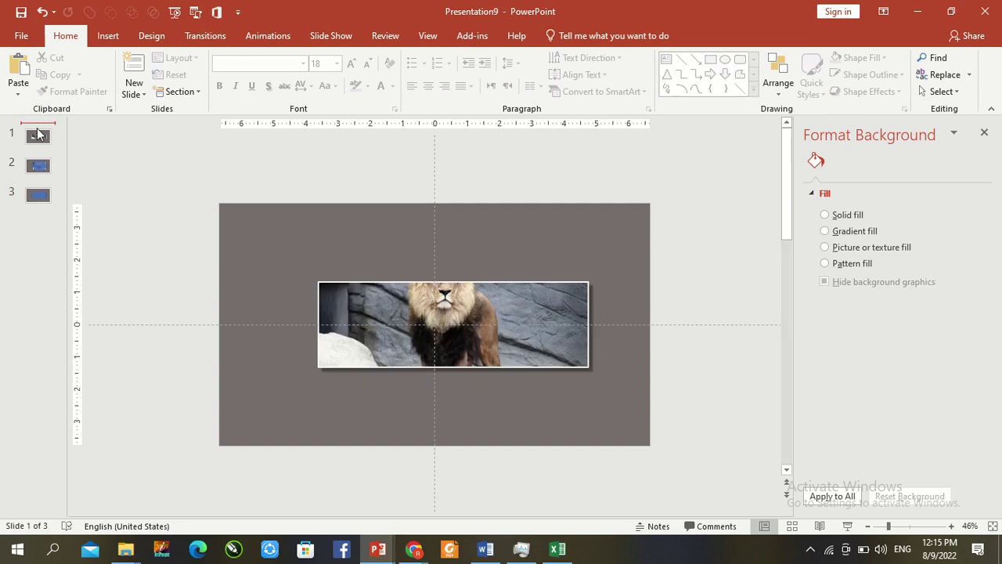
pyautogui.rightClick(281, 221)
pyautogui.click(320, 289)
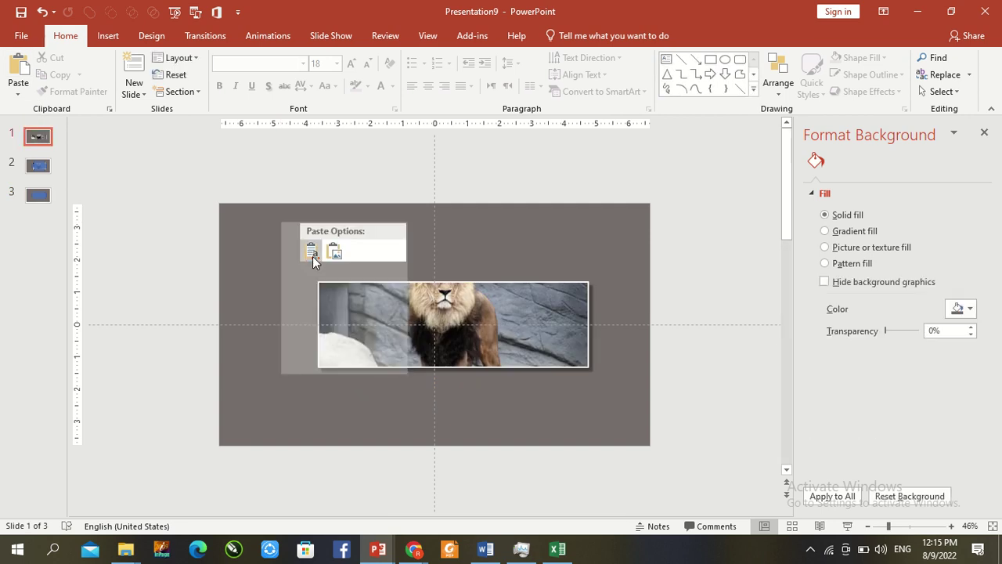
pyautogui.hotkey('ctrl', 'v')
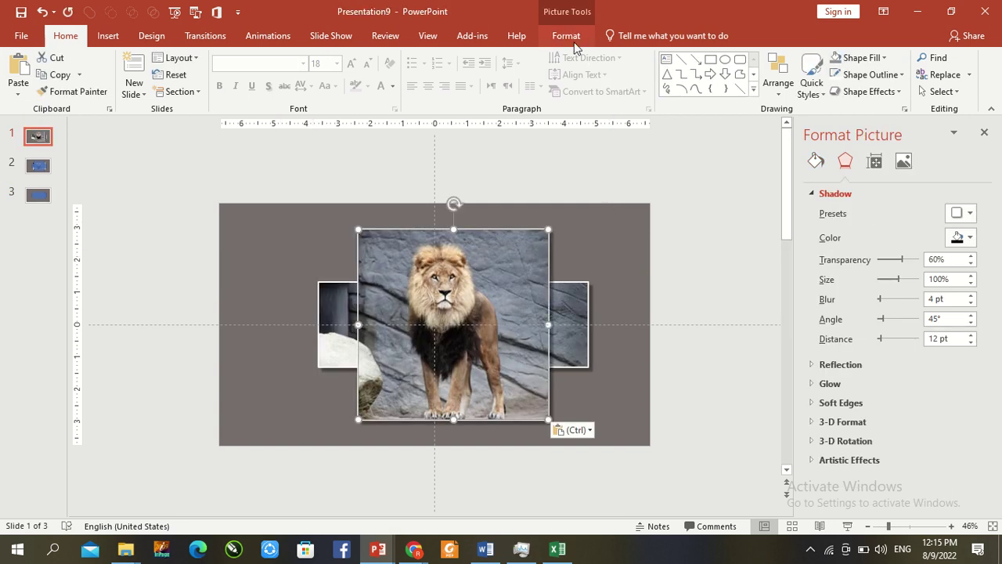
pyautogui.click(576, 313)
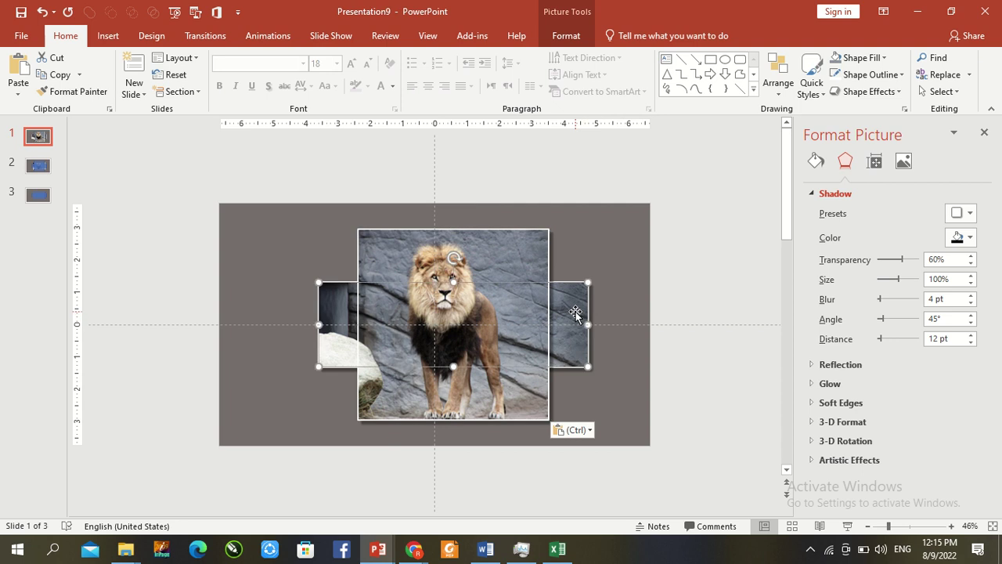
pyautogui.rightClick(577, 317)
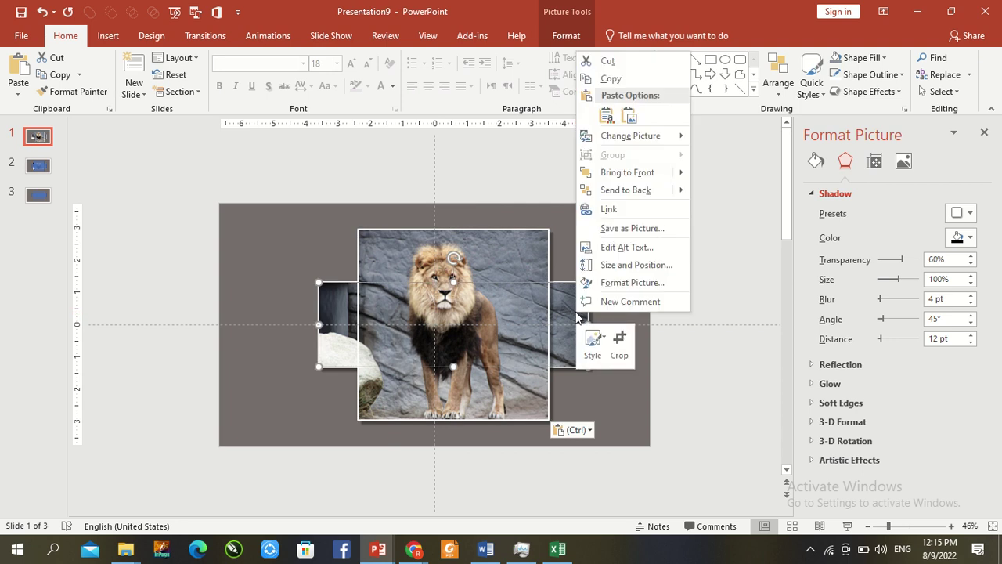
pyautogui.click(637, 178)
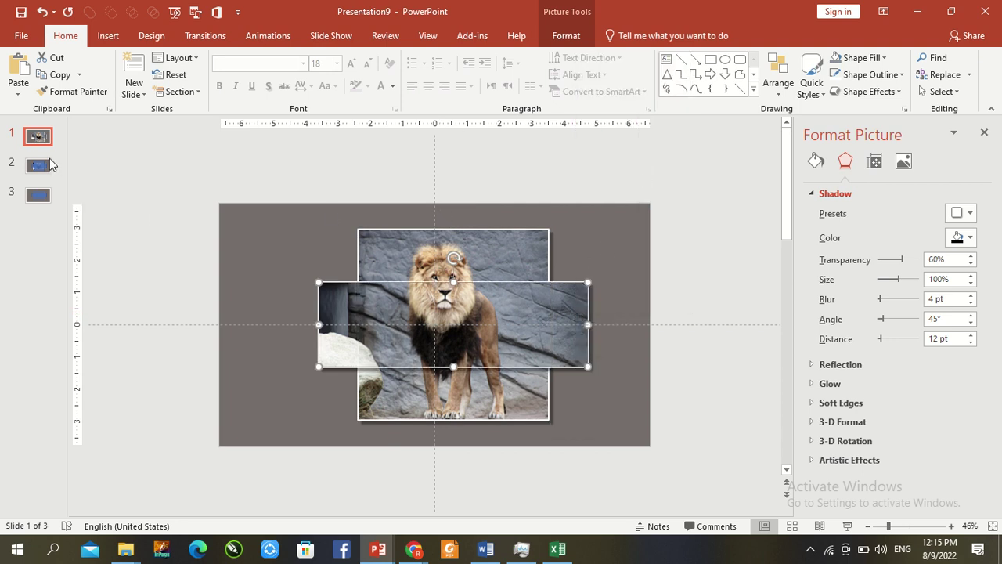
# Move slide 2's lion crop onto slide 1 and send it to the back.
pyautogui.click(37, 165)
pyautogui.click(340, 275)
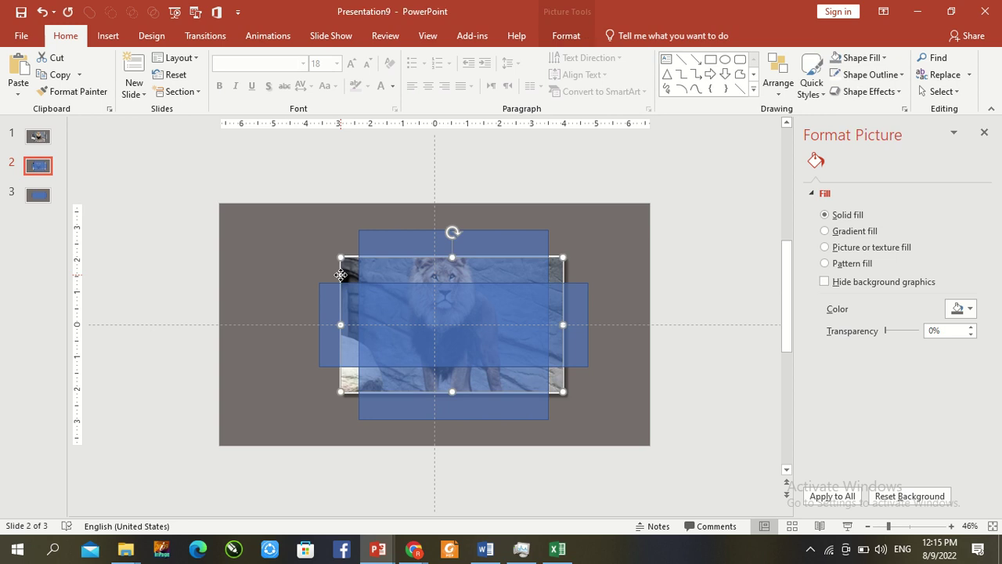
pyautogui.rightClick(340, 274)
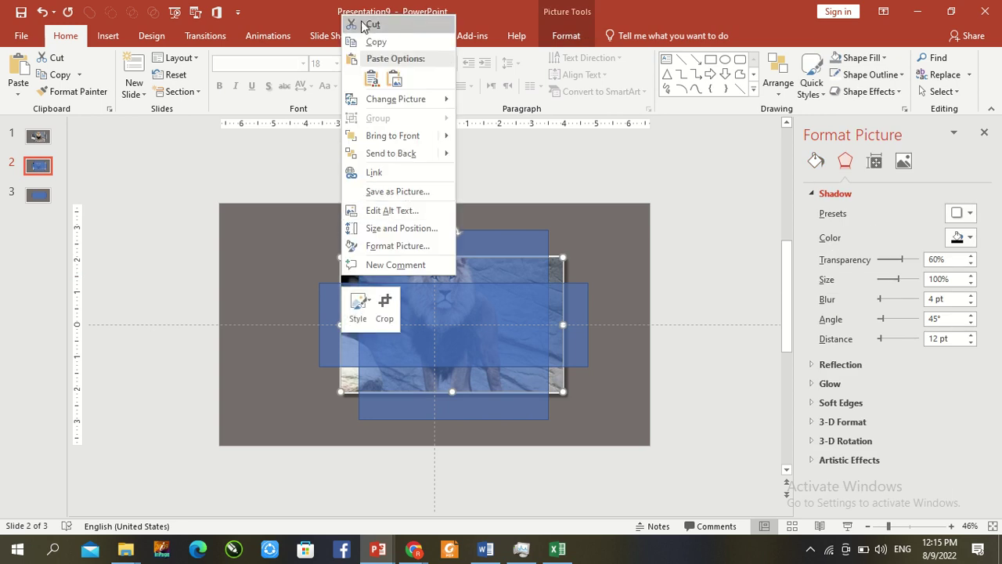
pyautogui.click(368, 24)
pyautogui.click(35, 139)
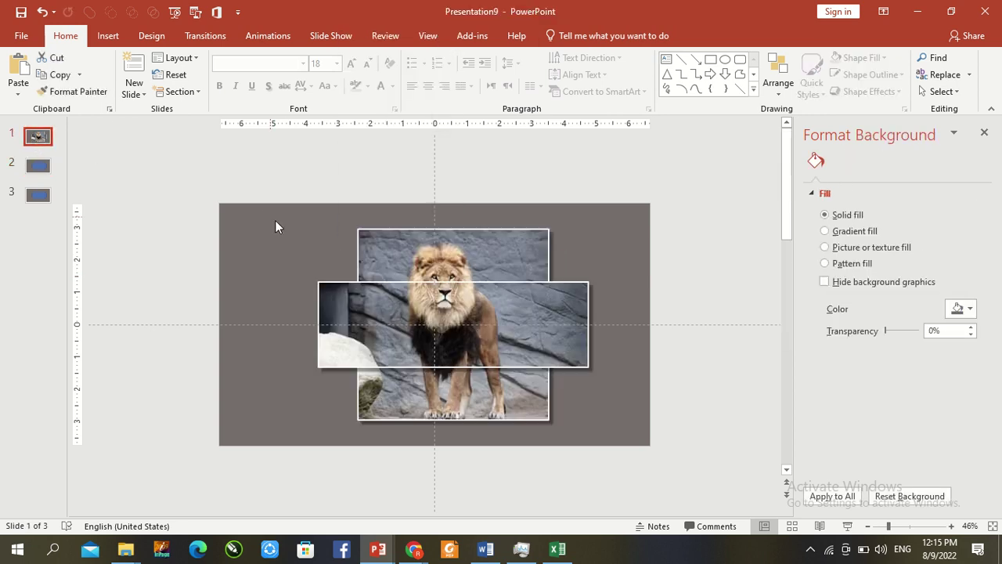
pyautogui.hotkey('ctrl', 'v')
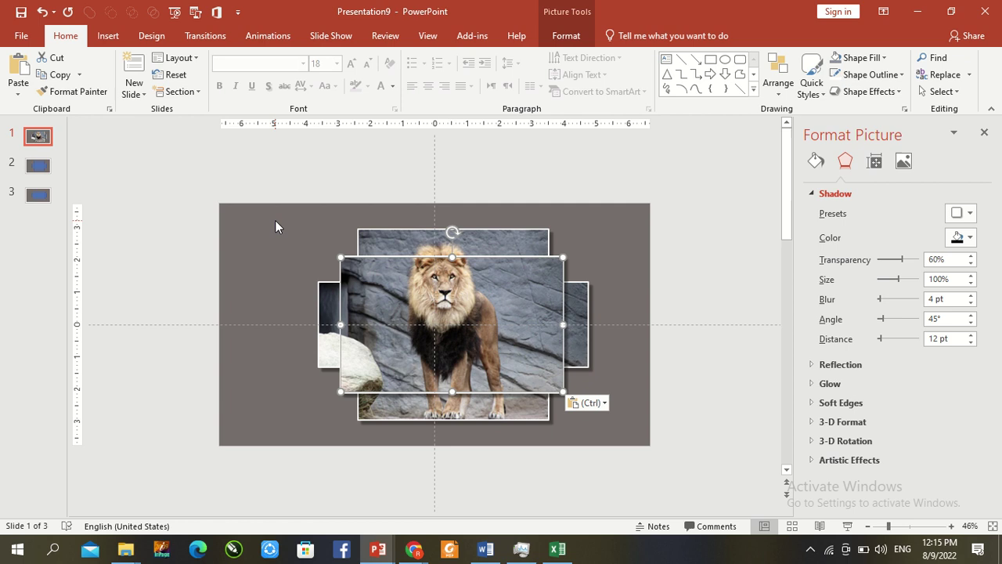
pyautogui.rightClick(483, 298)
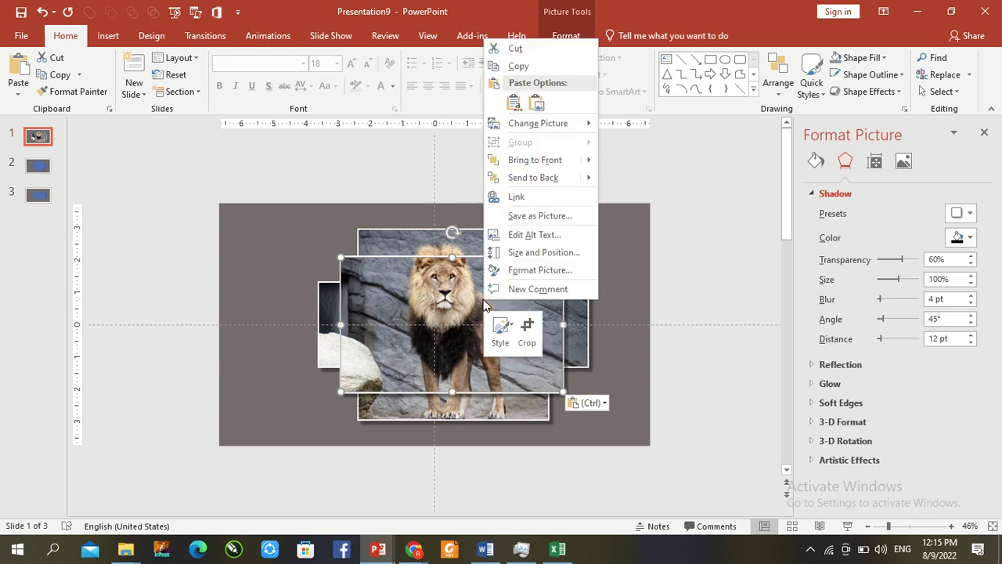
pyautogui.click(567, 176)
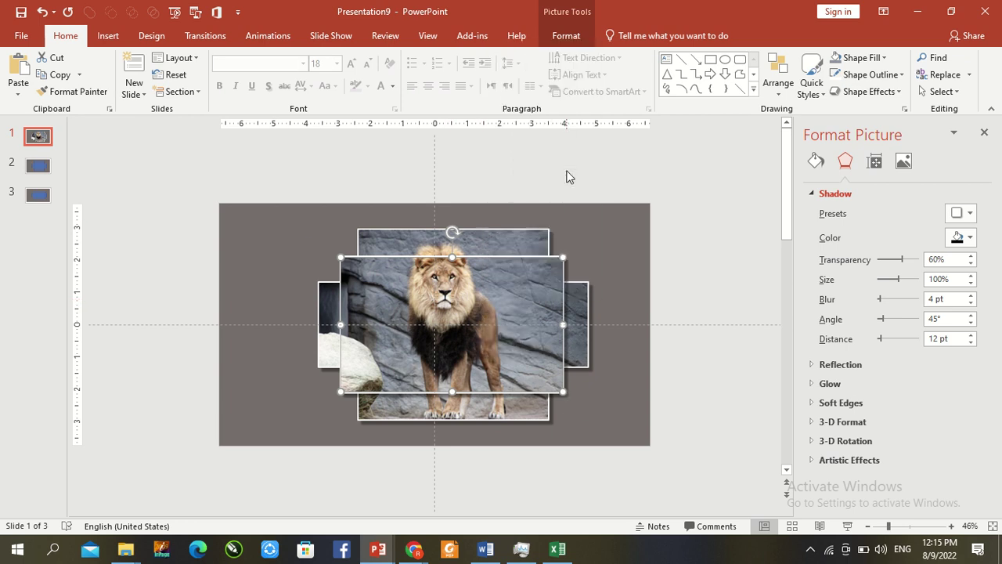
# Send the tall lion strip one layer backward.
pyautogui.click(635, 271)
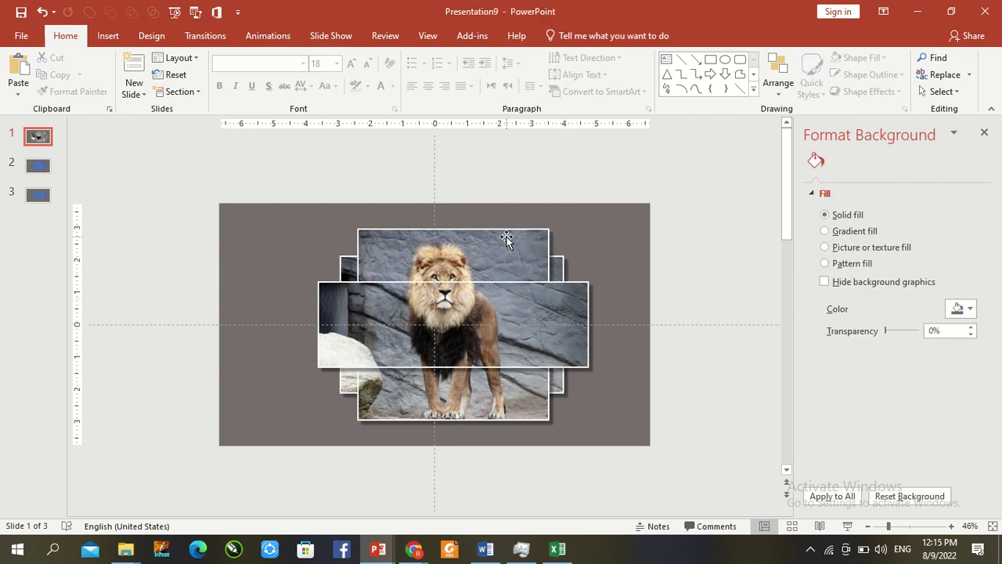
pyautogui.click(512, 227)
pyautogui.click(567, 36)
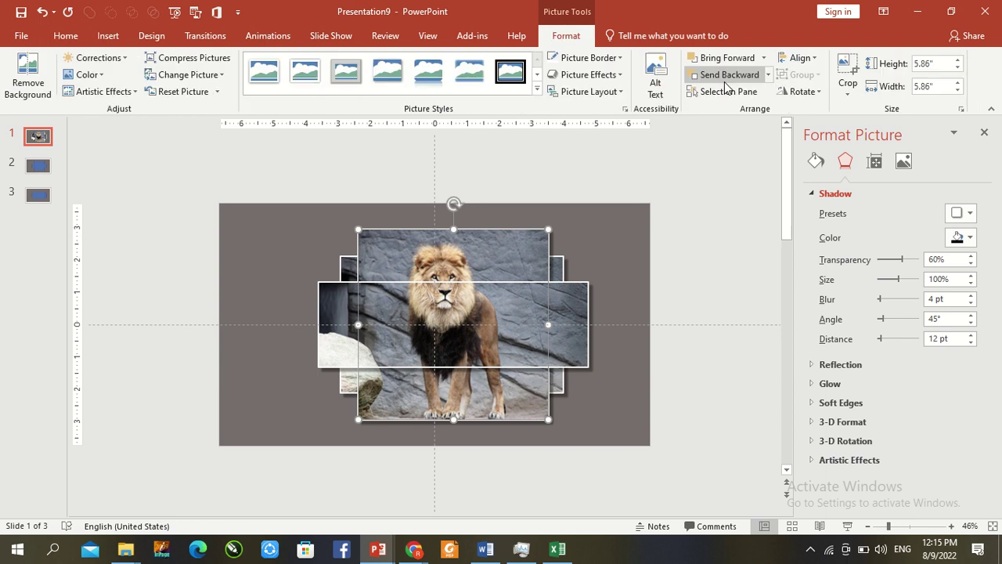
pyautogui.click(725, 82)
pyautogui.click(613, 215)
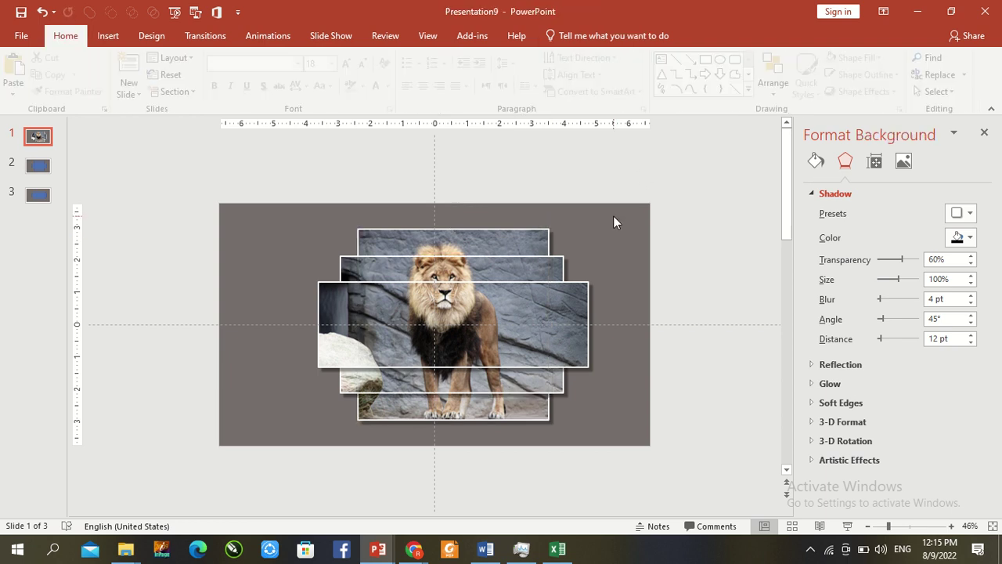
# Reduce the deck to the stacked lion slide plus one copy and zoom out to 35%.
pyautogui.rightClick(52, 166)
pyautogui.click(82, 265)
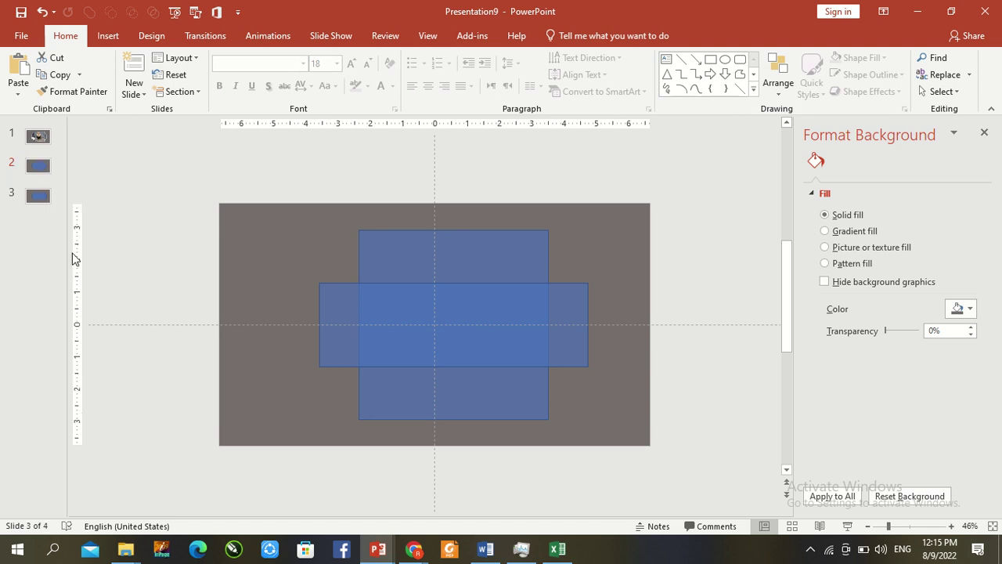
pyautogui.press('Delete')
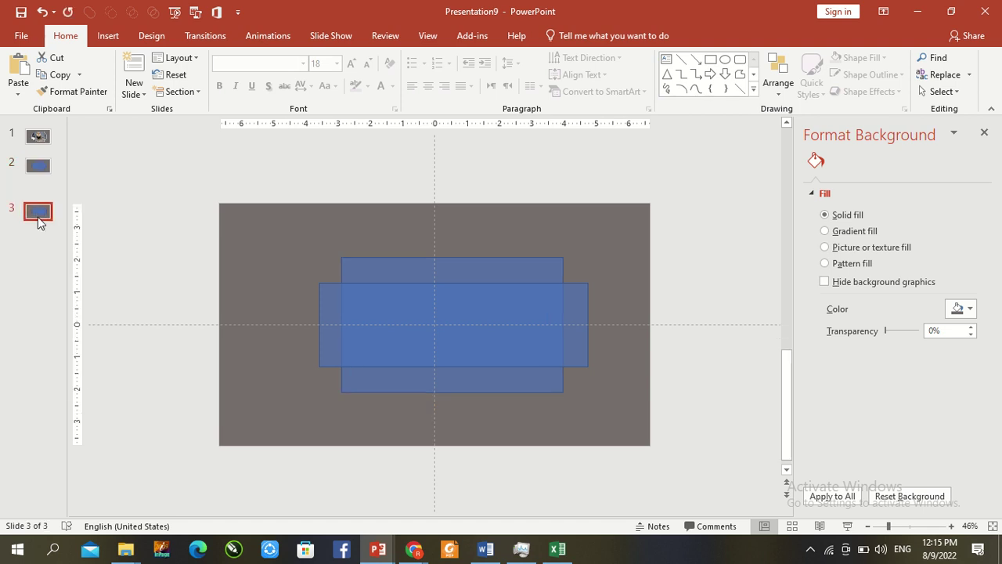
pyautogui.press('Delete')
pyautogui.press('Delete')
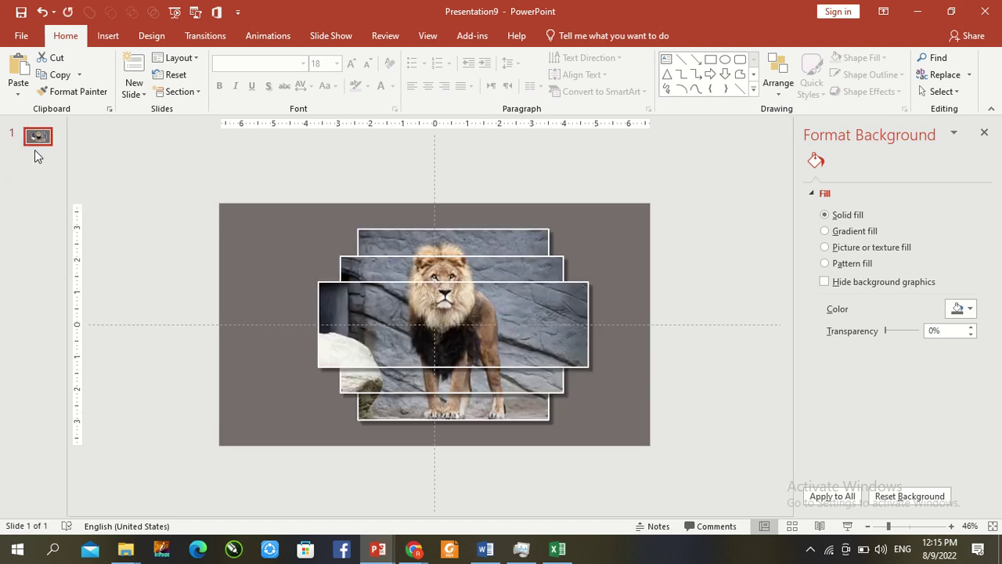
pyautogui.rightClick(35, 138)
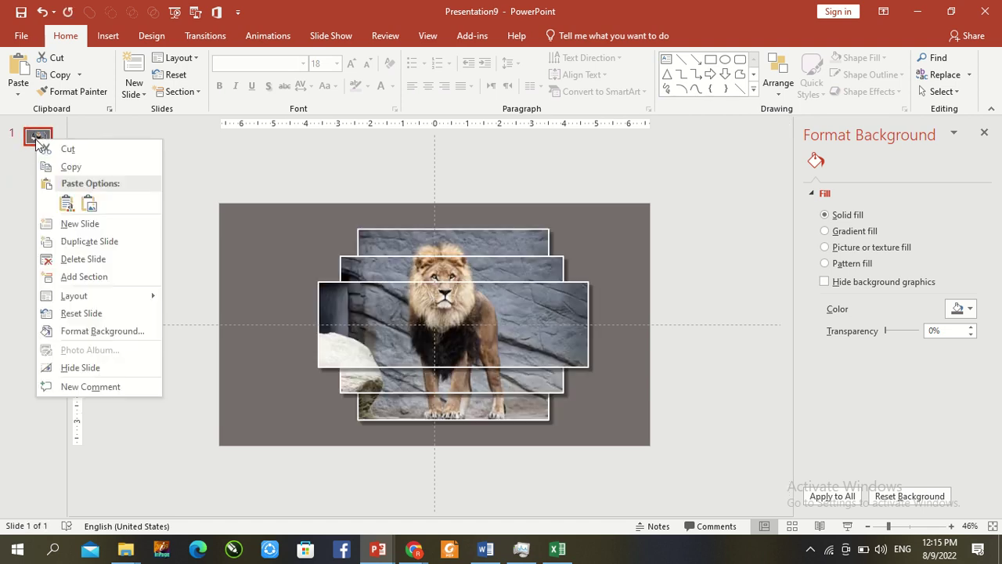
pyautogui.click(69, 241)
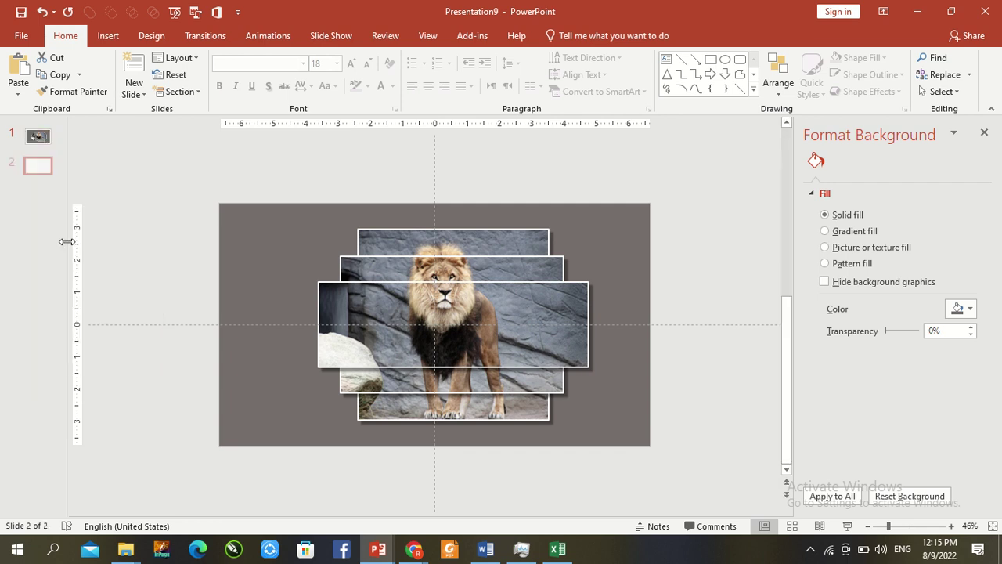
pyautogui.click(984, 134)
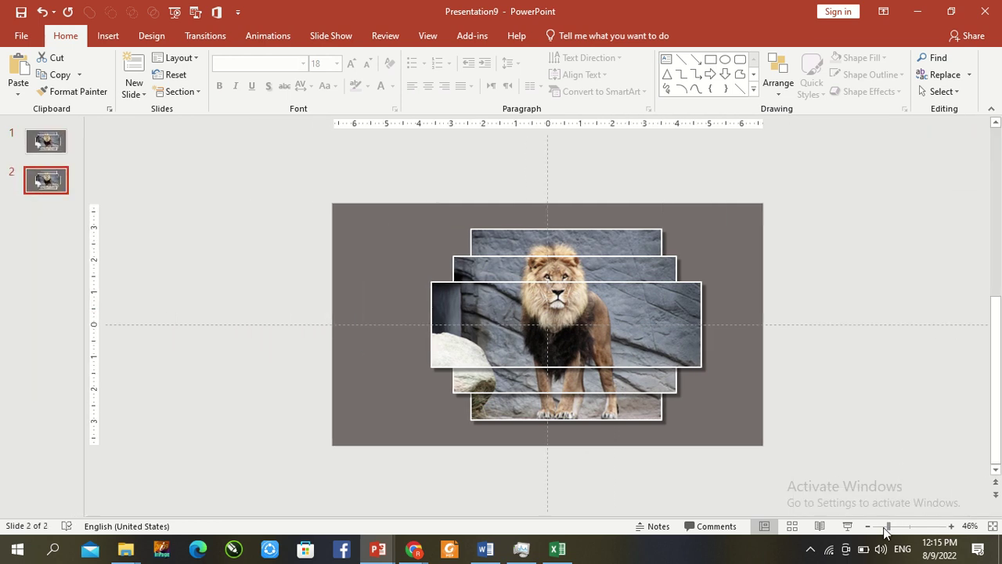
pyautogui.moveTo(886, 528); pyautogui.dragTo(884, 528)
# On slide 1, move and tilt the three lion strips off the slide's left side.
pyautogui.click(64, 141)
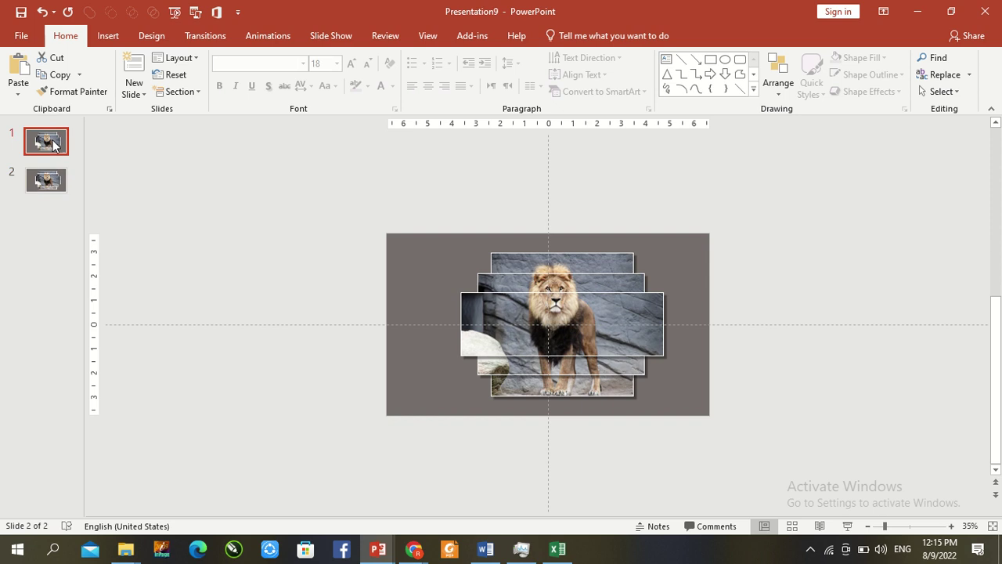
pyautogui.click(533, 269)
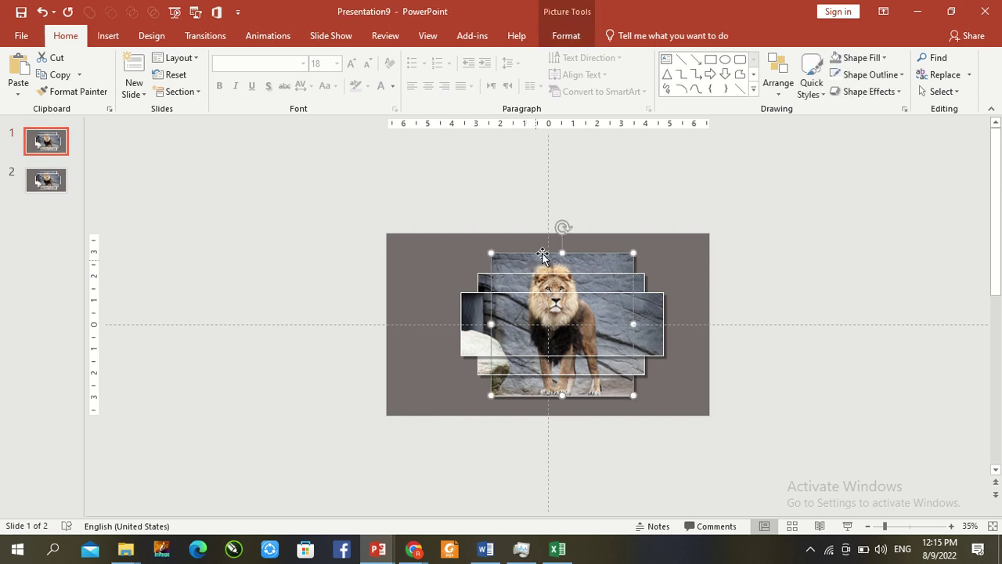
pyautogui.moveTo(541, 260); pyautogui.dragTo(380, 162)
pyautogui.moveTo(366, 217); pyautogui.dragTo(343, 142)
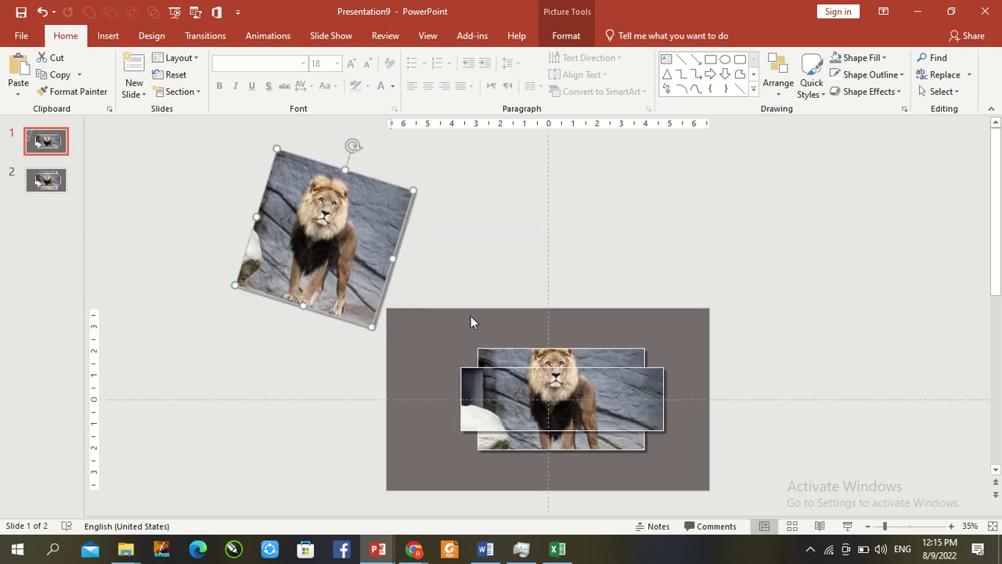
pyautogui.moveTo(504, 352); pyautogui.dragTo(302, 287)
pyautogui.moveTo(288, 331); pyautogui.dragTo(287, 317)
pyautogui.click(509, 380)
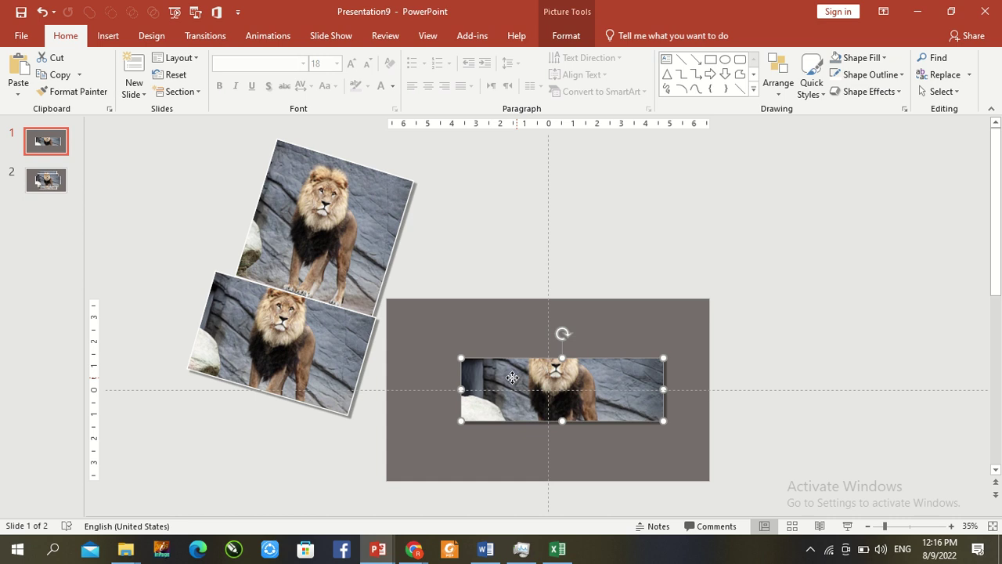
pyautogui.moveTo(512, 378); pyautogui.dragTo(235, 395)
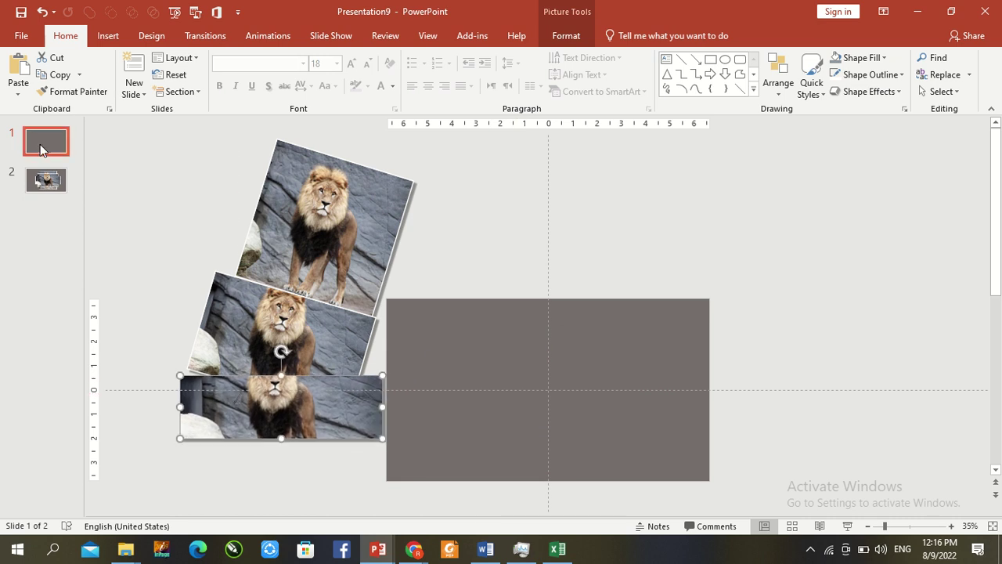
pyautogui.click(47, 180)
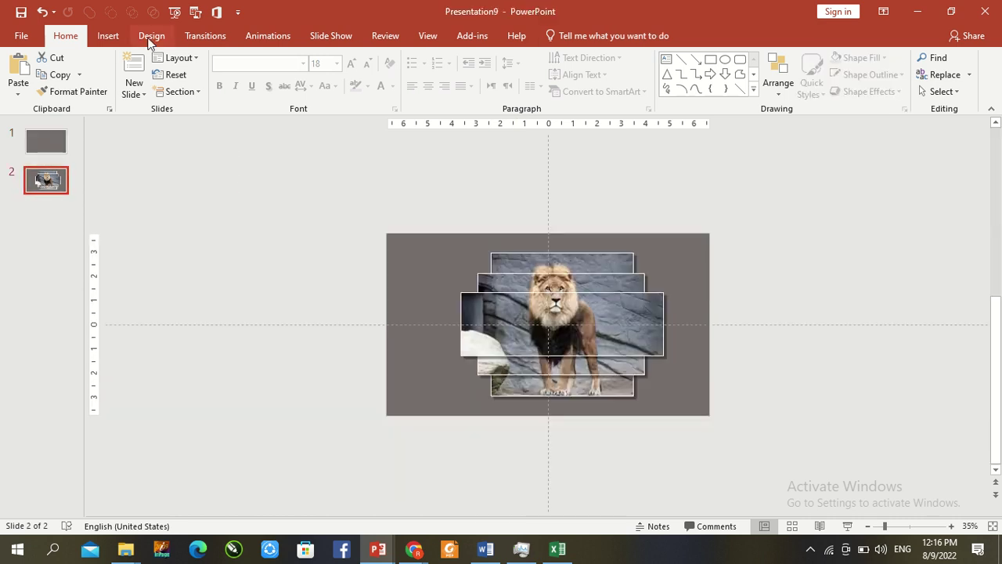
# Apply a 2-second Morph transition to slide 2, then return to slide 1.
pyautogui.click(197, 35)
pyautogui.click(134, 75)
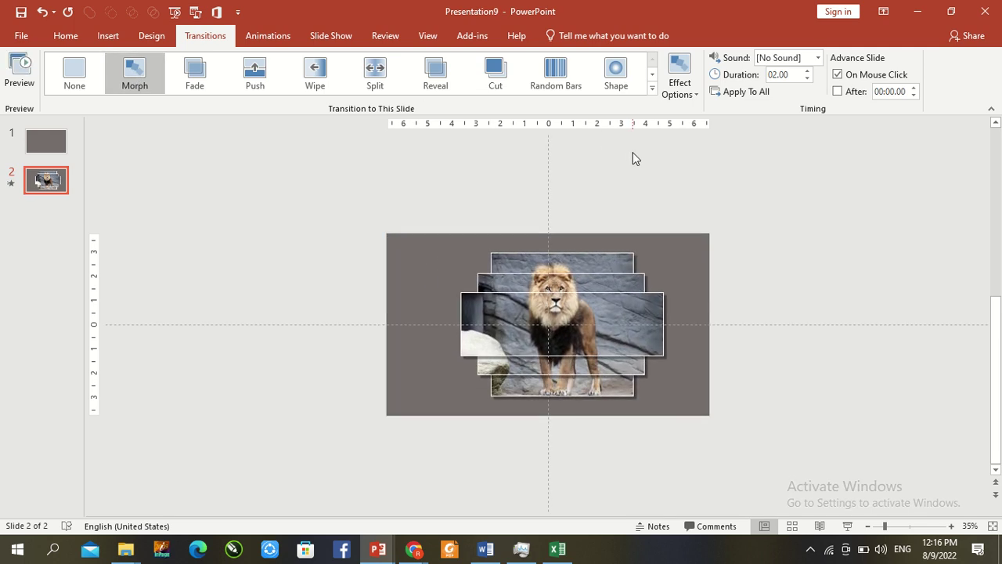
pyautogui.click(50, 146)
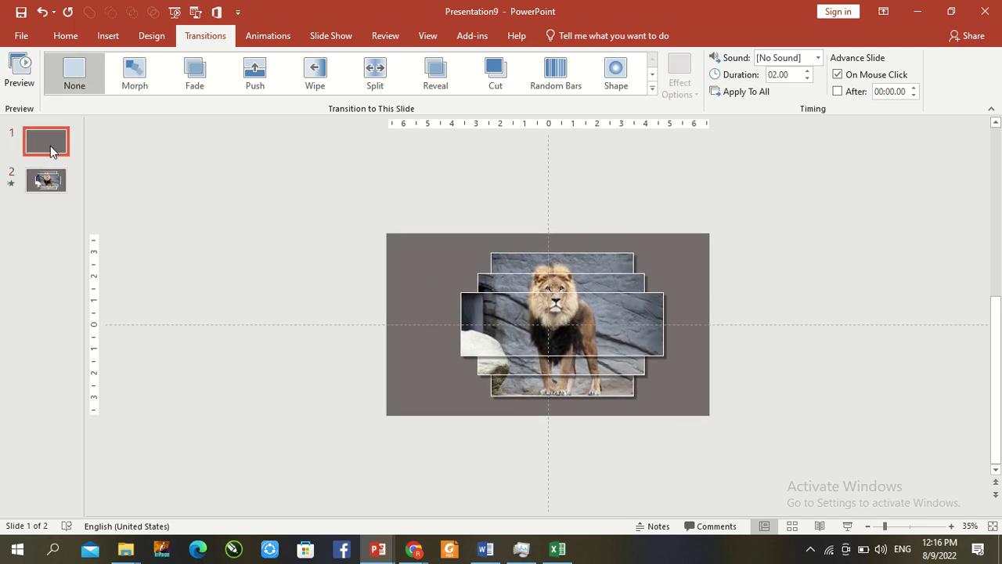